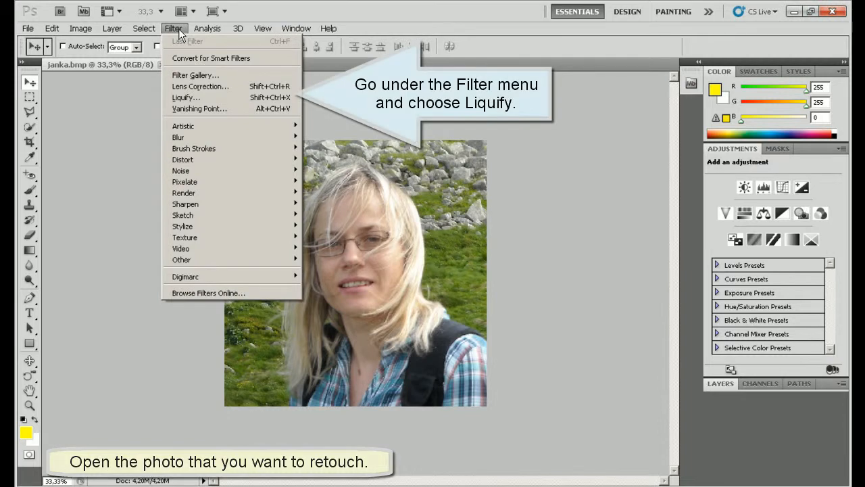
# Step: Open Liquify on the woman's portrait and zoom the preview to 100% on her face
pyautogui.click(183, 98)
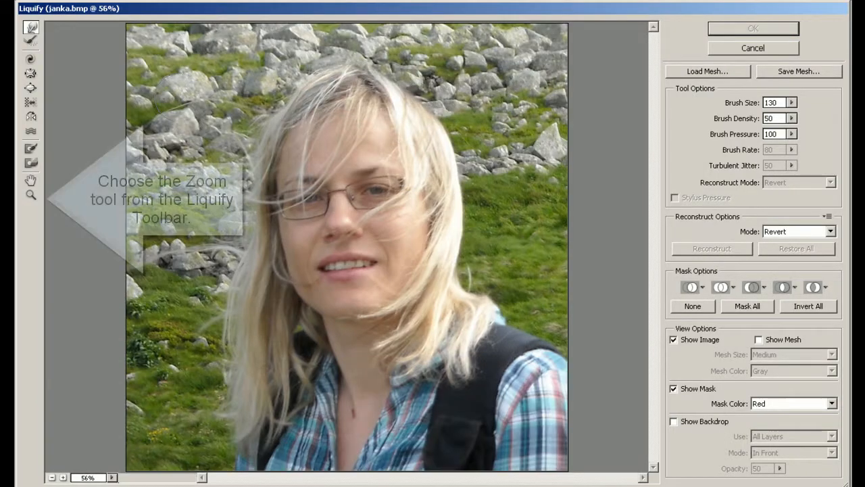
pyautogui.click(30, 195)
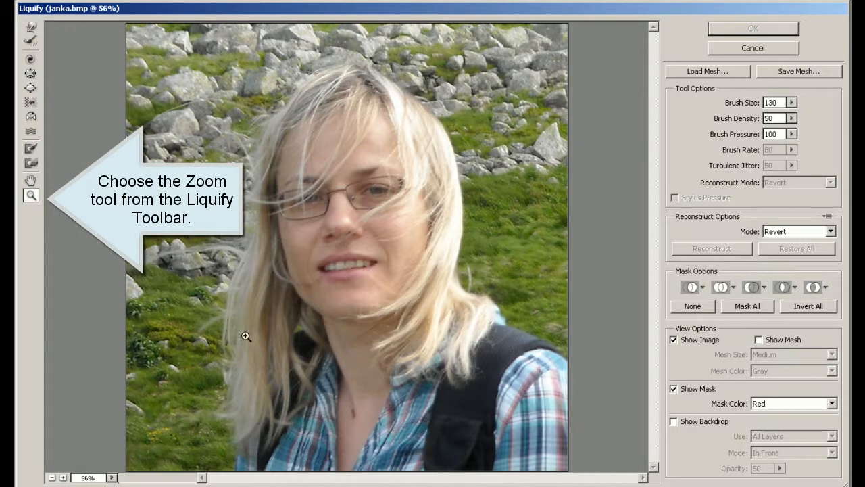
pyautogui.click(500, 226)
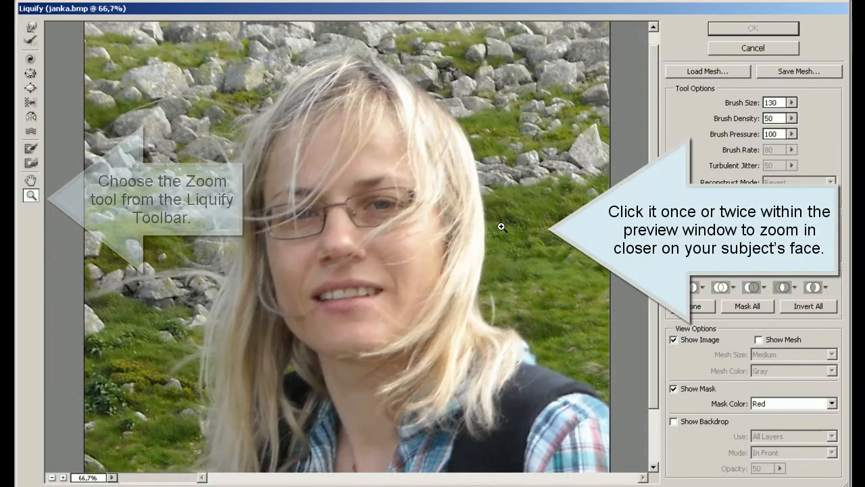
pyautogui.click(528, 244)
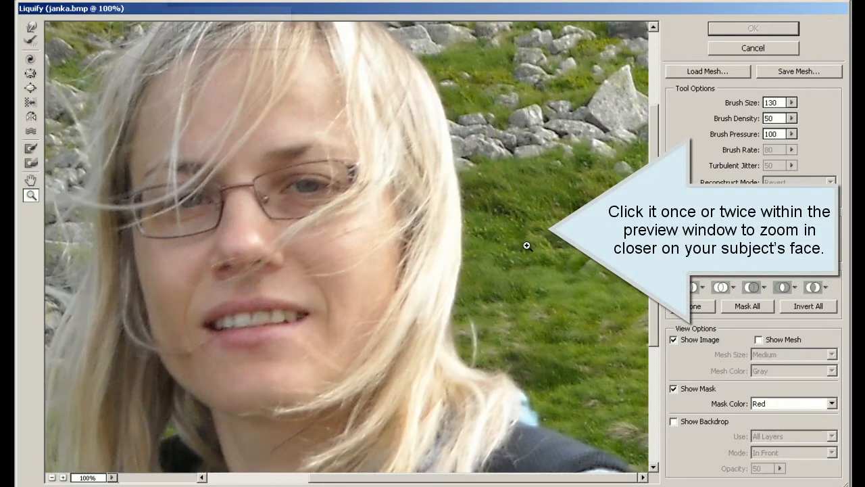
# Step: With Forward Warp at brush size 130, lift both mouth corners upward into a slight smile
pyautogui.click(32, 26)
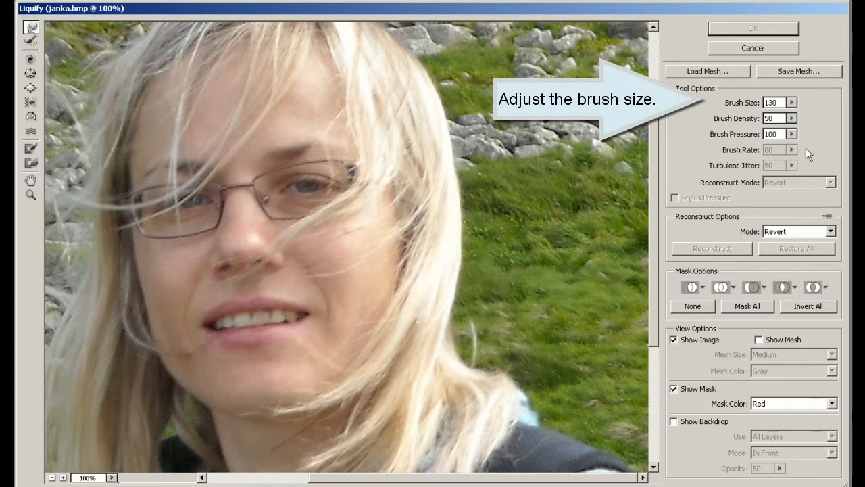
pyautogui.click(793, 104)
pyautogui.click(815, 100)
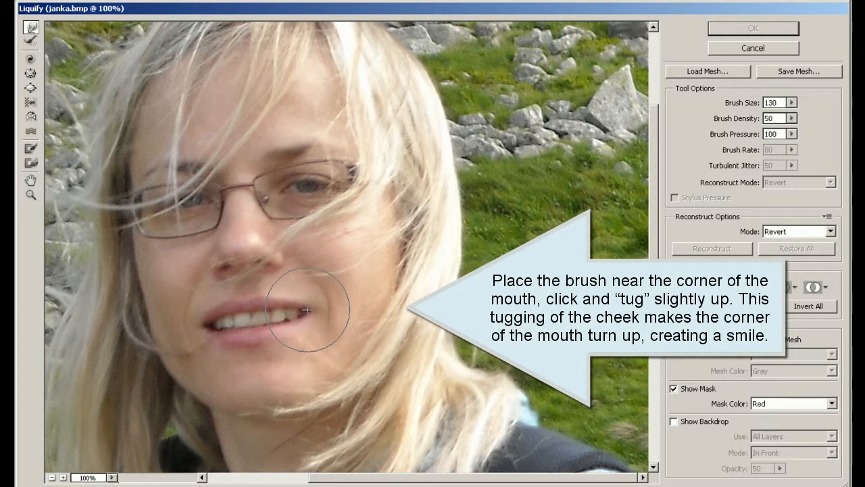
pyautogui.moveTo(300, 319); pyautogui.dragTo(297, 315)
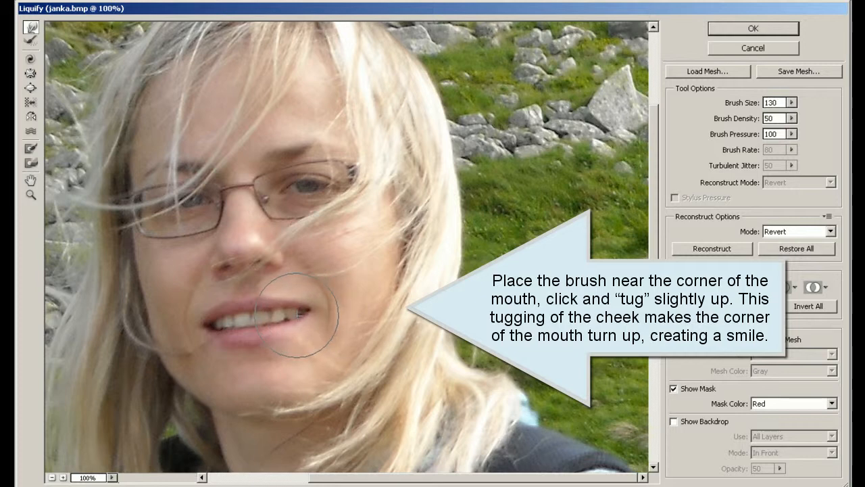
pyautogui.moveTo(205, 325); pyautogui.dragTo(206, 321)
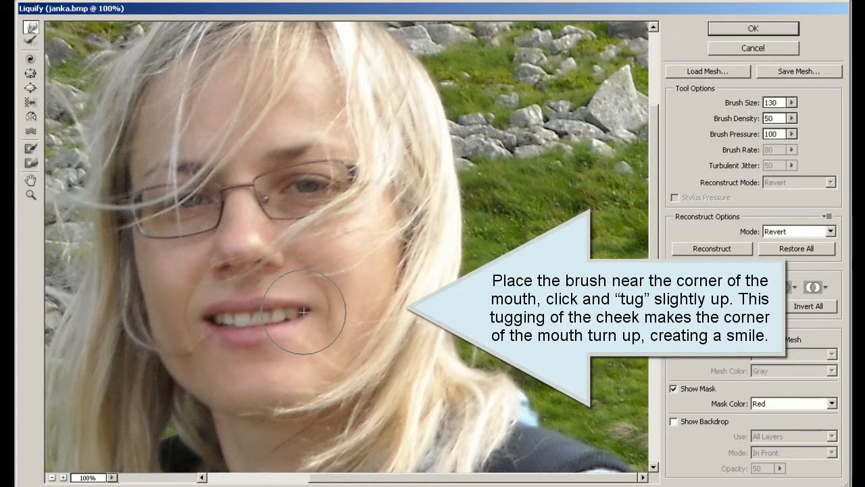
pyautogui.moveTo(304, 312); pyautogui.dragTo(304, 307)
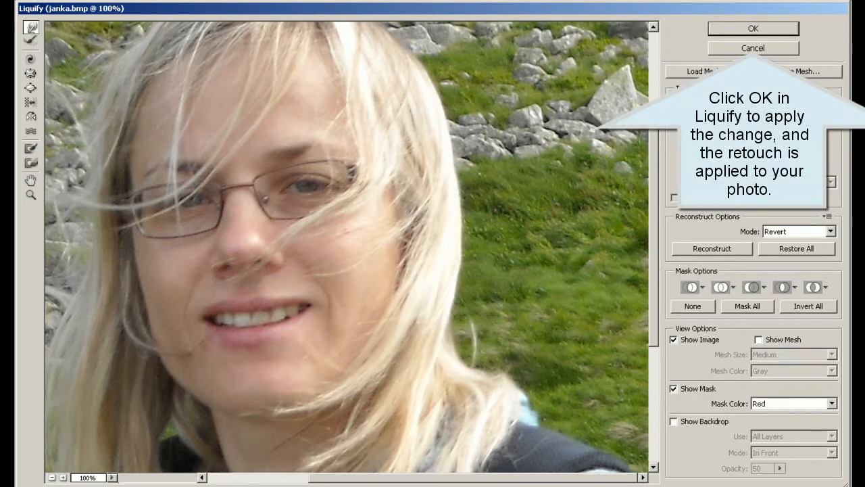
# Step: Commit the Liquify smile edit to the woman's photo
pyautogui.click(760, 26)
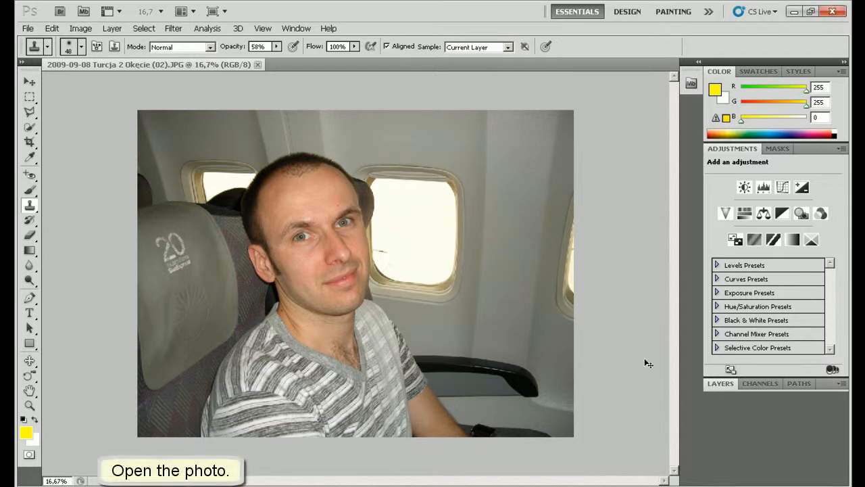
# Step: Zoom in on the man's face and set the Clone Stamp to a soft 55 px brush at 65% opacity
pyautogui.hotkey('ctrl', '+')
pyautogui.hotkey('ctrl', '+')
pyautogui.hotkey('ctrl', '+')
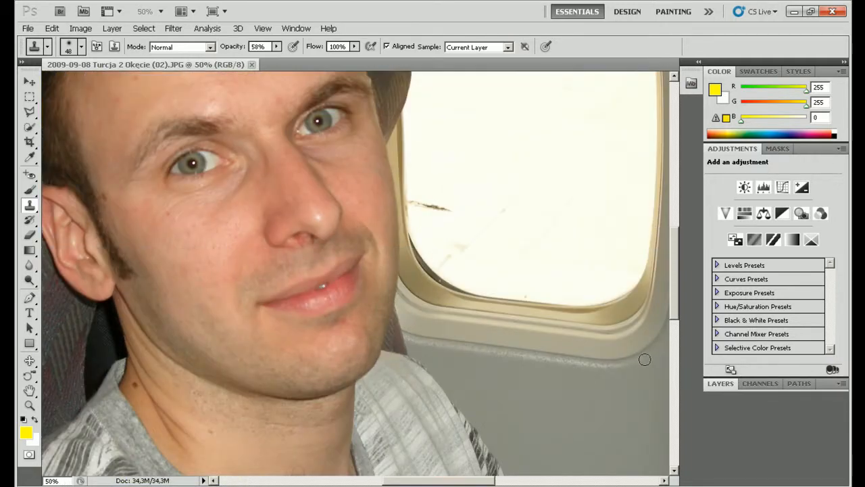
pyautogui.moveTo(674, 313); pyautogui.dragTo(675, 280)
pyautogui.moveTo(424, 481); pyautogui.dragTo(409, 483)
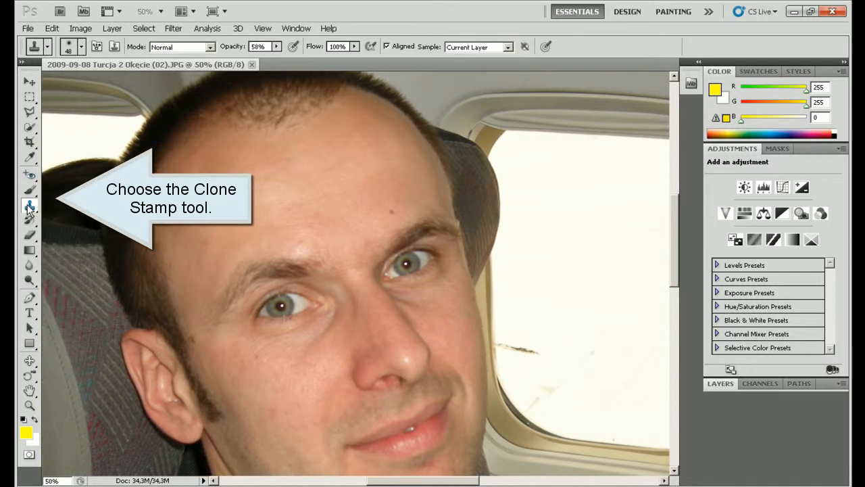
pyautogui.click(81, 47)
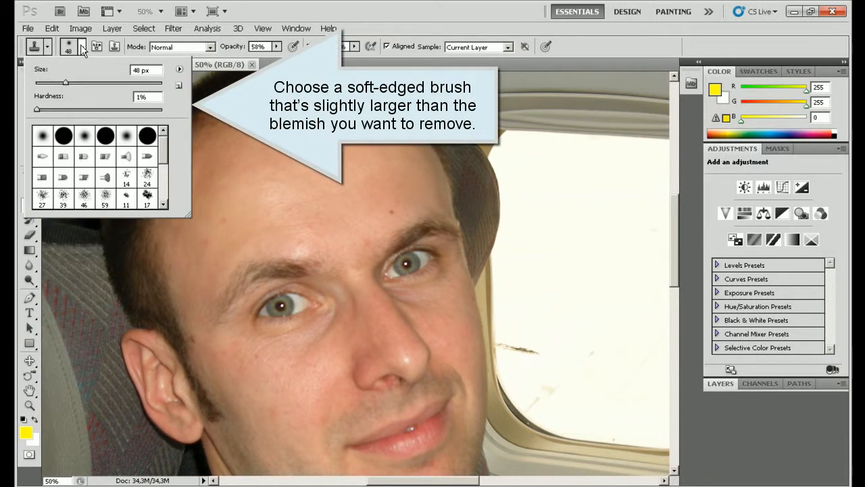
pyautogui.moveTo(66, 84); pyautogui.dragTo(70, 86)
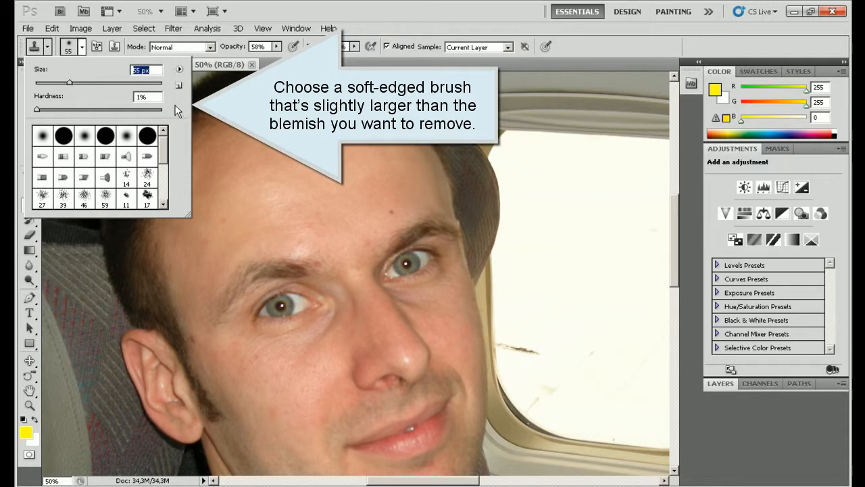
pyautogui.click(275, 46)
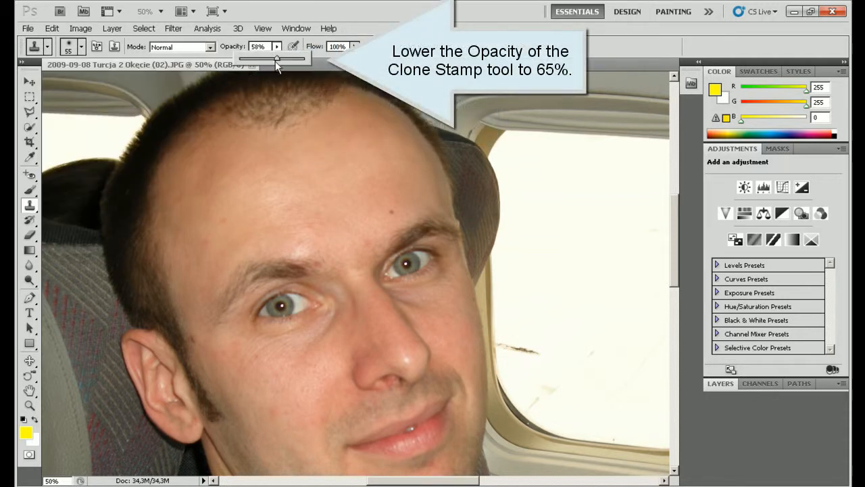
pyautogui.moveTo(276, 58); pyautogui.dragTo(279, 57)
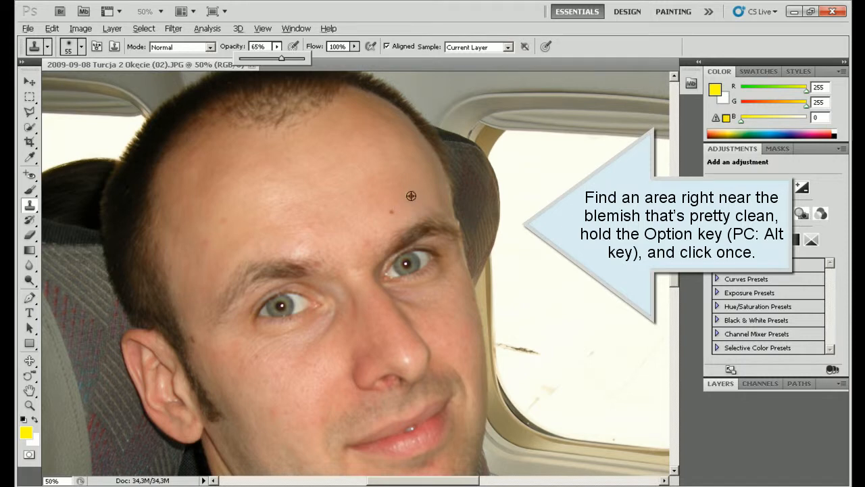
# Step: Clone clean skin over the blemishes on the forehead, cheek and around the upper lip
pyautogui.keyDown('alt'); pyautogui.click(395, 202); pyautogui.keyUp('alt')
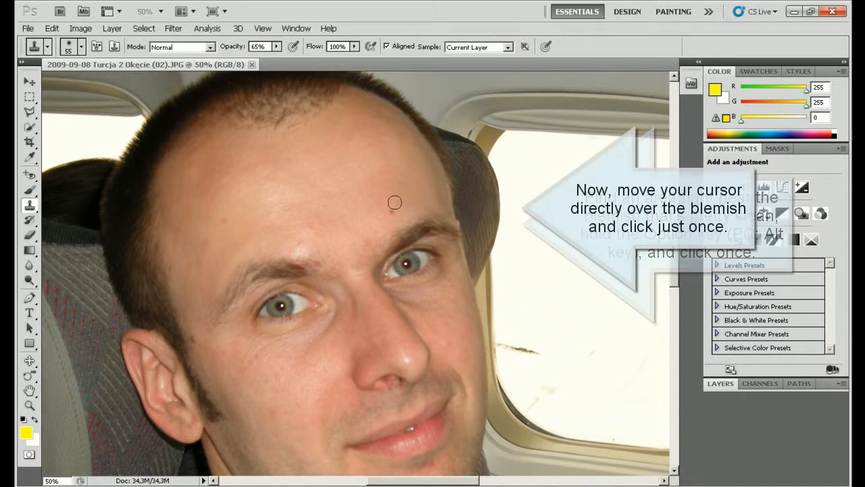
pyautogui.click(391, 206)
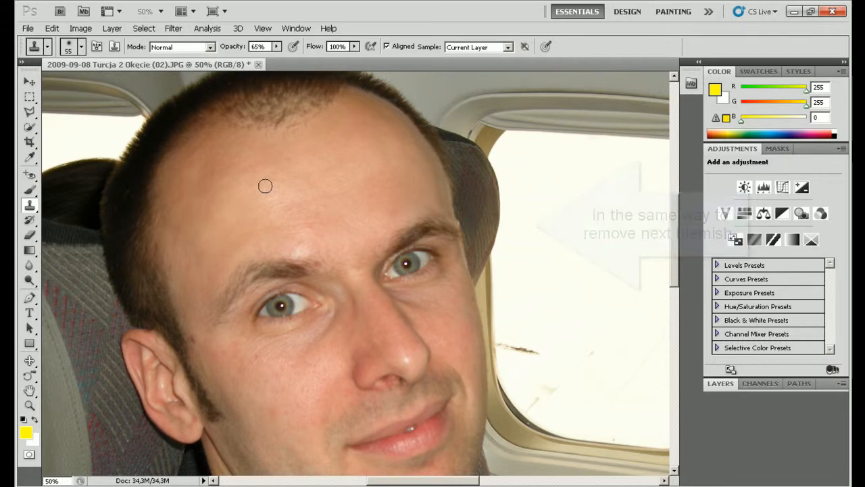
pyautogui.keyDown('alt'); pyautogui.click(193, 251); pyautogui.keyUp('alt')
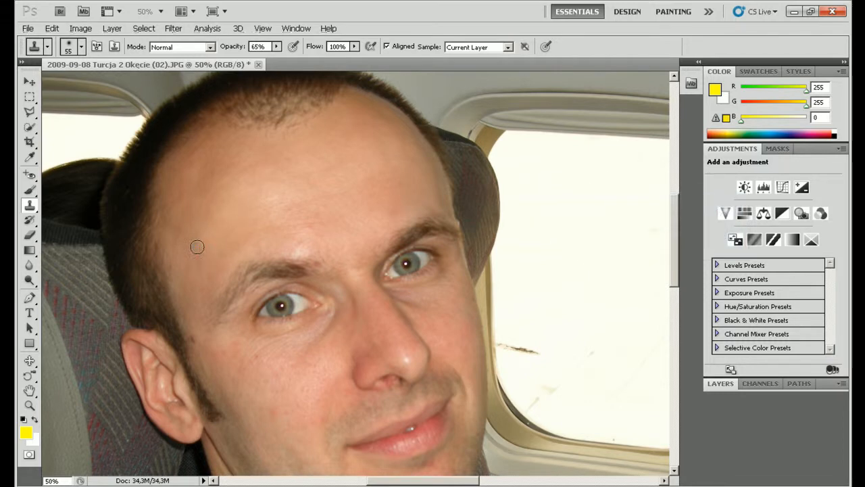
pyautogui.keyDown('alt'); pyautogui.click(204, 348); pyautogui.keyUp('alt')
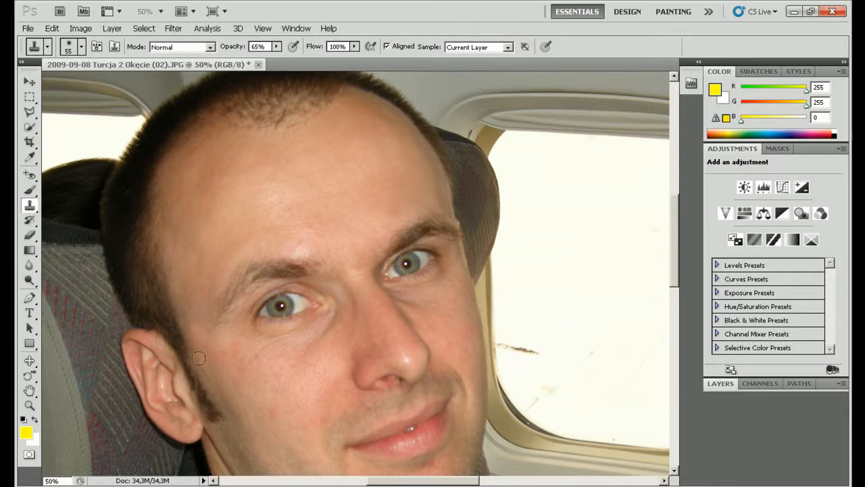
pyautogui.scroll(-2, 260, 349)
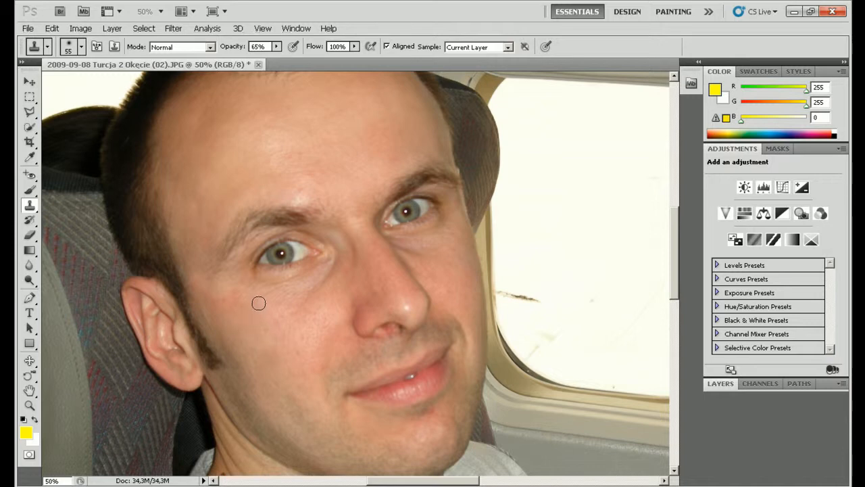
pyautogui.scroll(-1, 263, 323)
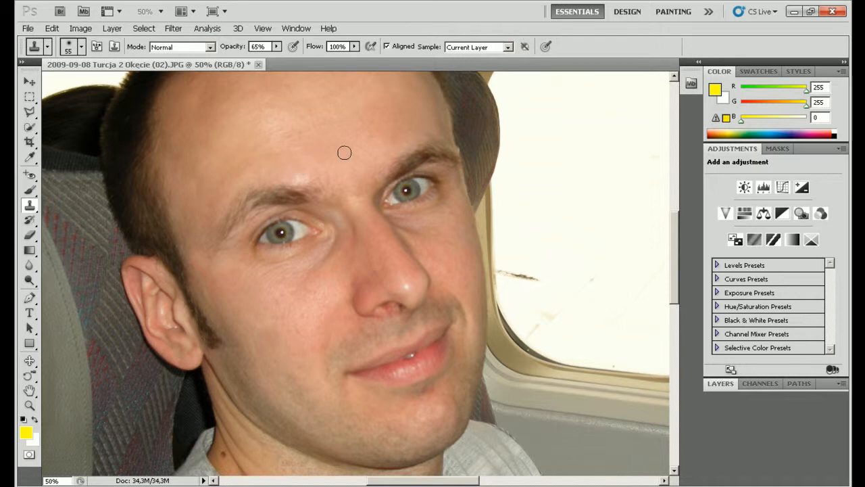
pyautogui.scroll(3, 344, 152)
pyautogui.scroll(-6, 369, 167)
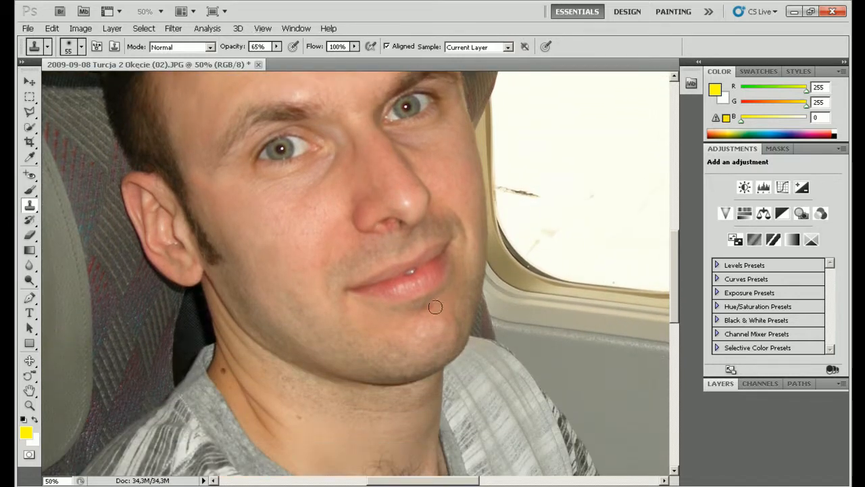
pyautogui.keyDown('alt'); pyautogui.click(360, 263); pyautogui.keyUp('alt')
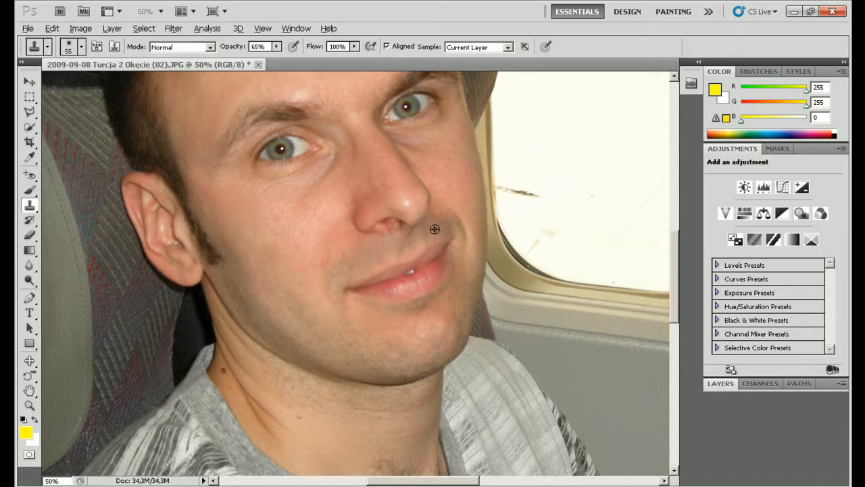
# Step: Clone clean neck skin over the mole on the man's neck
pyautogui.scroll(5, 434, 229)
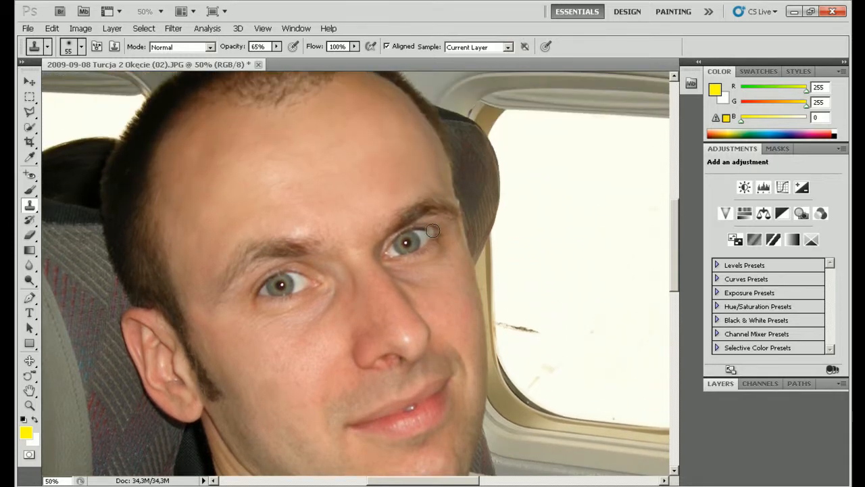
pyautogui.scroll(-7, 432, 232)
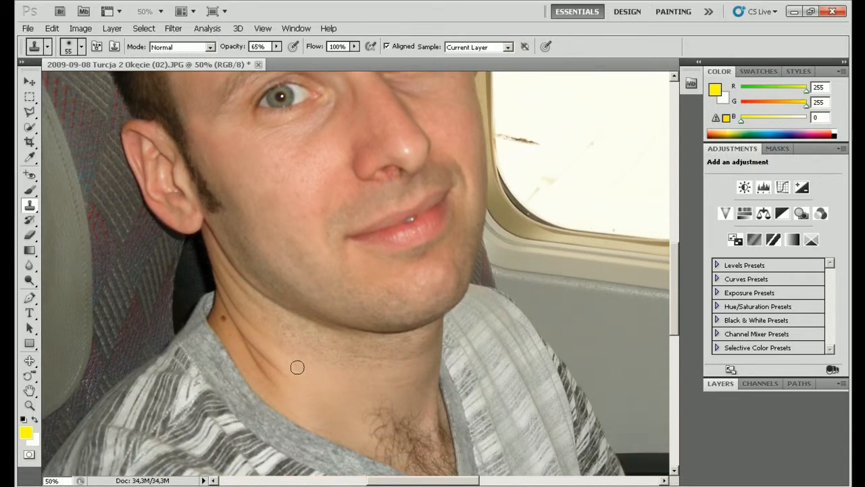
pyautogui.keyDown('alt'); pyautogui.click(229, 333); pyautogui.keyUp('alt')
pyautogui.click(225, 318)
pyautogui.click(222, 321)
# Step: Sample smooth under-eye skin and clone it over the first dark circle
pyautogui.scroll(5, 369, 356)
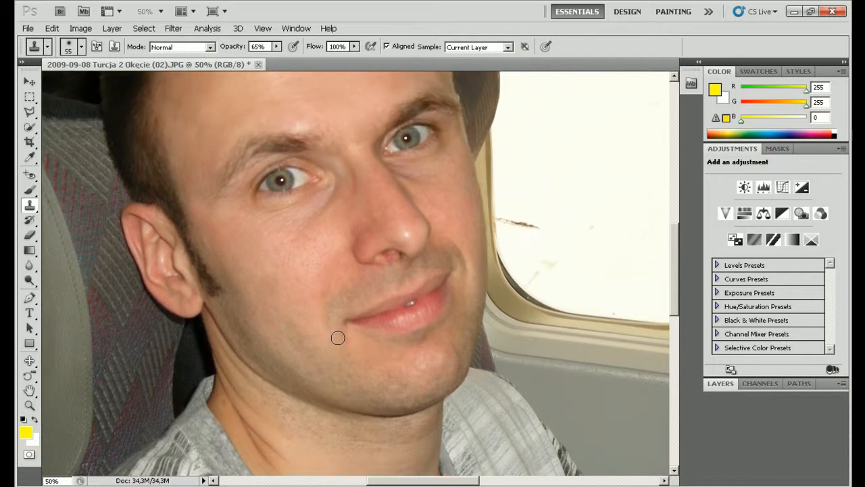
pyautogui.scroll(1, 270, 281)
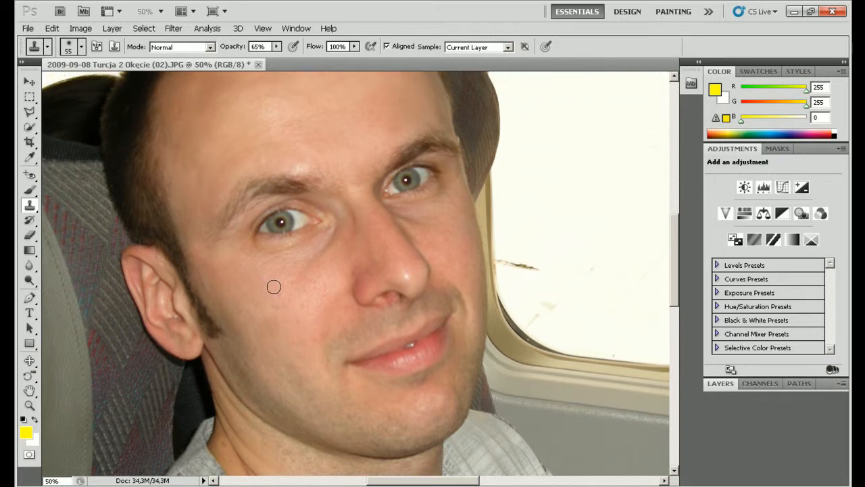
pyautogui.keyDown('alt'); pyautogui.click(308, 284); pyautogui.keyUp('alt')
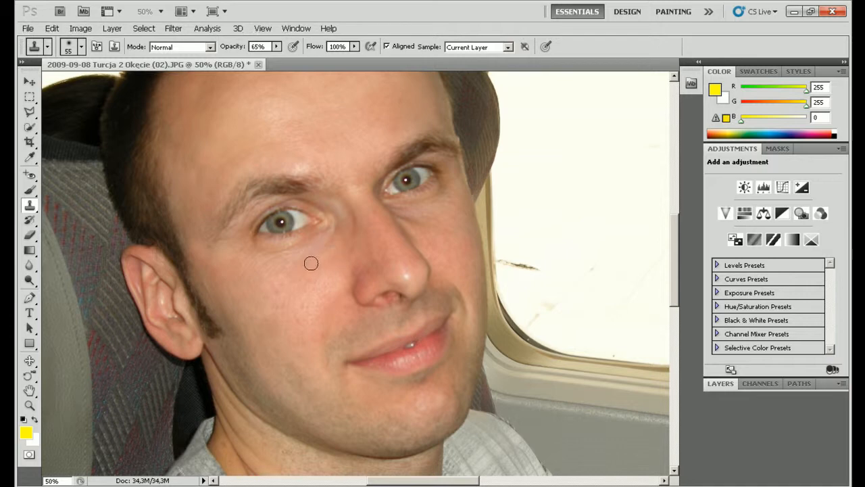
pyautogui.keyDown('alt'); pyautogui.click(332, 257); pyautogui.keyUp('alt')
pyautogui.moveTo(339, 231); pyautogui.dragTo(323, 242)
pyautogui.keyDown('alt'); pyautogui.click(303, 295); pyautogui.keyUp('alt')
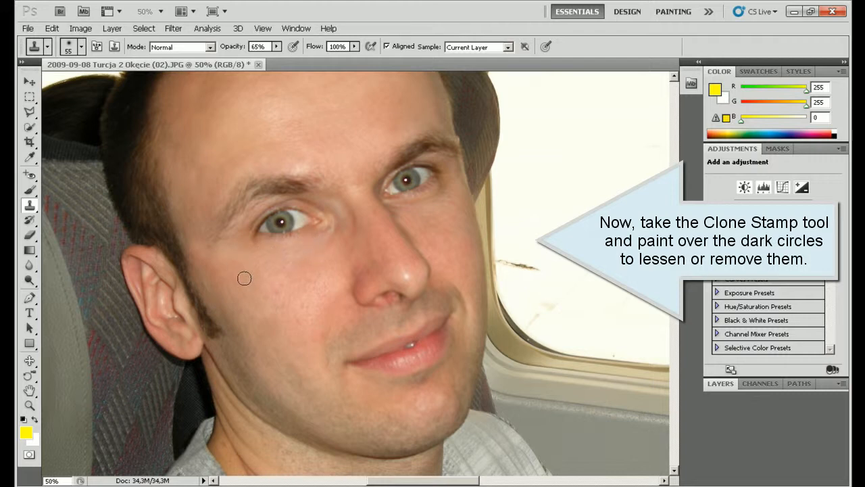
# Step: Paint cloned skin over the dark circles beneath both eyes
pyautogui.keyDown('alt'); pyautogui.click(266, 257); pyautogui.keyUp('alt')
pyautogui.moveTo(257, 244); pyautogui.dragTo(242, 249)
pyautogui.keyDown('alt'); pyautogui.click(414, 212); pyautogui.keyUp('alt')
pyautogui.moveTo(408, 206); pyautogui.dragTo(440, 194)
pyautogui.keyDown('alt'); pyautogui.click(441, 220); pyautogui.keyUp('alt')
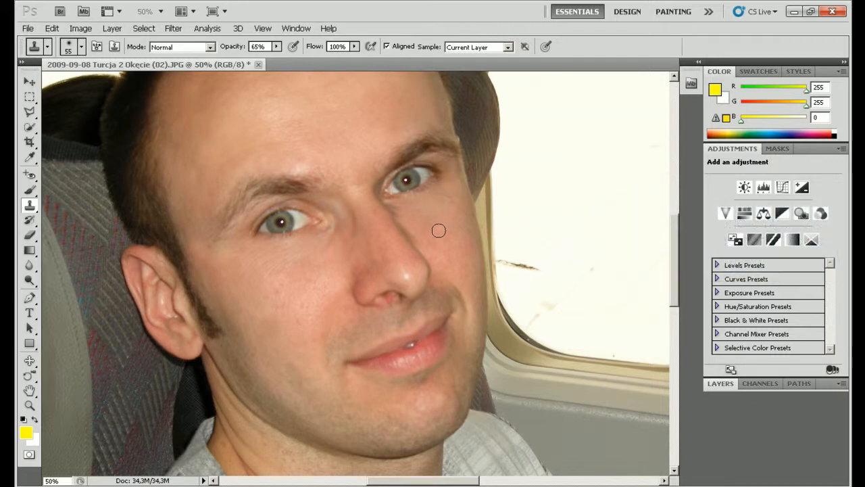
pyautogui.keyDown('alt'); pyautogui.click(438, 230); pyautogui.keyUp('alt')
# Step: Clone over the remaining wrinkles under the left eye and finish the stroke
pyautogui.keyDown('alt'); pyautogui.click(320, 264); pyautogui.keyUp('alt')
pyautogui.moveTo(331, 241)
pyautogui.mouseDown()
pyautogui.moveTo(291, 267)
pyautogui.moveTo(274, 258)
pyautogui.mouseUp()
pyautogui.keyDown('alt'); pyautogui.click(288, 278); pyautogui.keyUp('alt')
pyautogui.scroll(-2, 320, 291)
pyautogui.scroll(3, 320, 291)
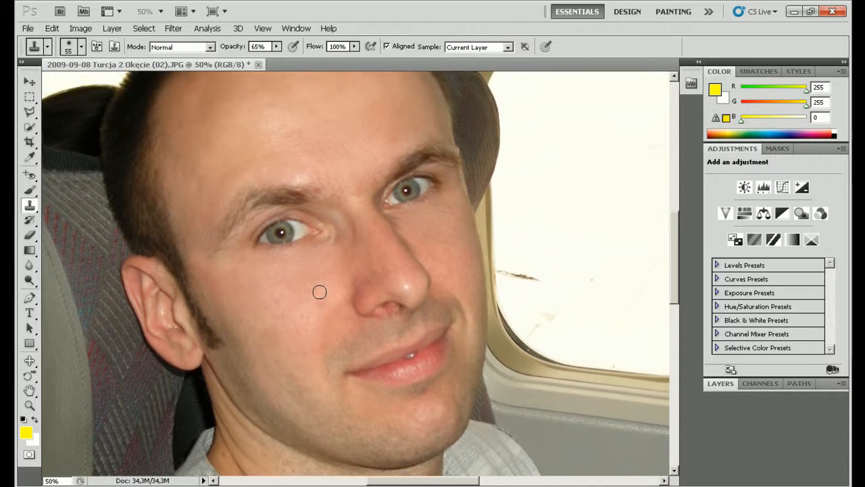
pyautogui.scroll(4, 319, 292)
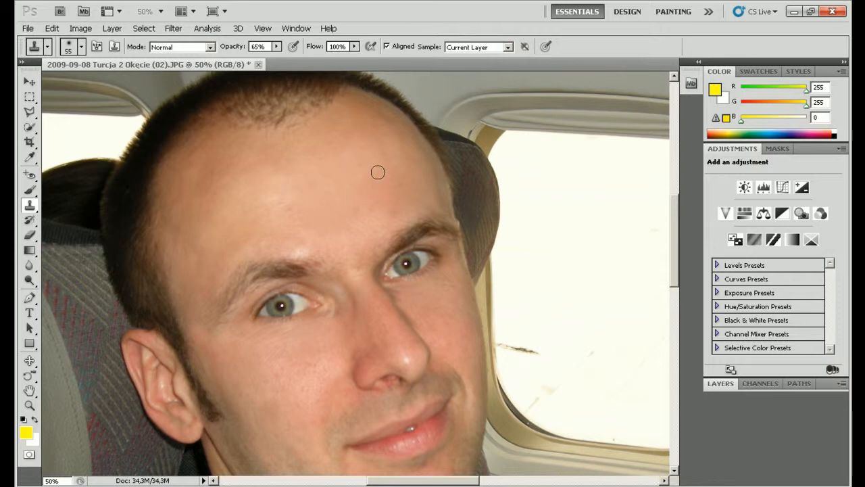
pyautogui.scroll(-3, 378, 171)
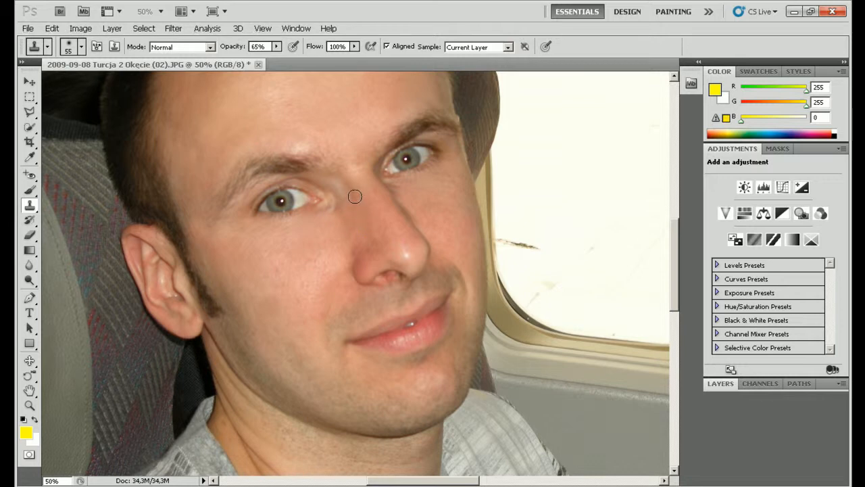
pyautogui.click(363, 238)
# Step: Clone smooth skin across the spots on the man's cheek
pyautogui.scroll(-2, 507, 300)
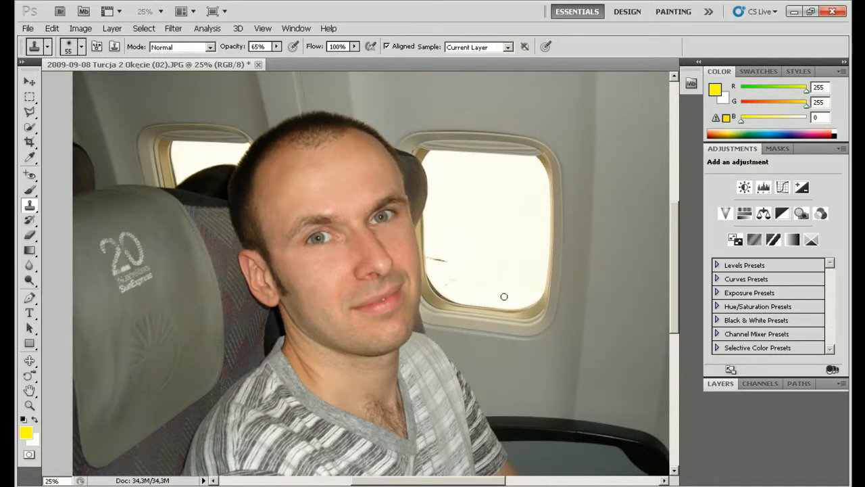
pyautogui.scroll(2, 508, 299)
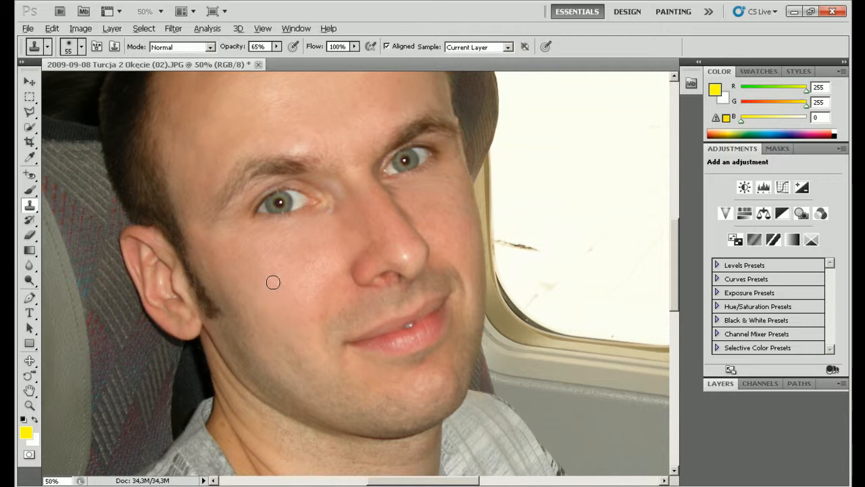
pyautogui.press('alt')
pyautogui.press('alt')
pyautogui.keyDown('alt'); pyautogui.click(291, 309); pyautogui.keyUp('alt')
pyautogui.keyDown('alt'); pyautogui.click(301, 301); pyautogui.keyUp('alt')
pyautogui.moveTo(313, 316); pyautogui.dragTo(321, 303)
# Step: Dab clone strokes over the remaining faint cheek spots
pyautogui.keyDown('alt'); pyautogui.click(307, 274); pyautogui.keyUp('alt')
pyautogui.click(313, 264)
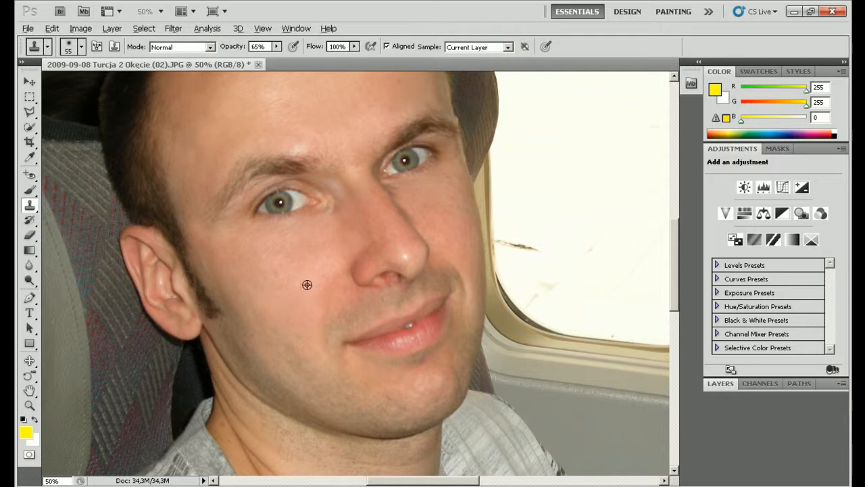
pyautogui.keyDown('alt'); pyautogui.click(307, 285); pyautogui.keyUp('alt')
pyautogui.moveTo(294, 262); pyautogui.dragTo(285, 263)
pyautogui.keyDown('alt'); pyautogui.click(293, 286); pyautogui.keyUp('alt')
pyautogui.click(308, 265)
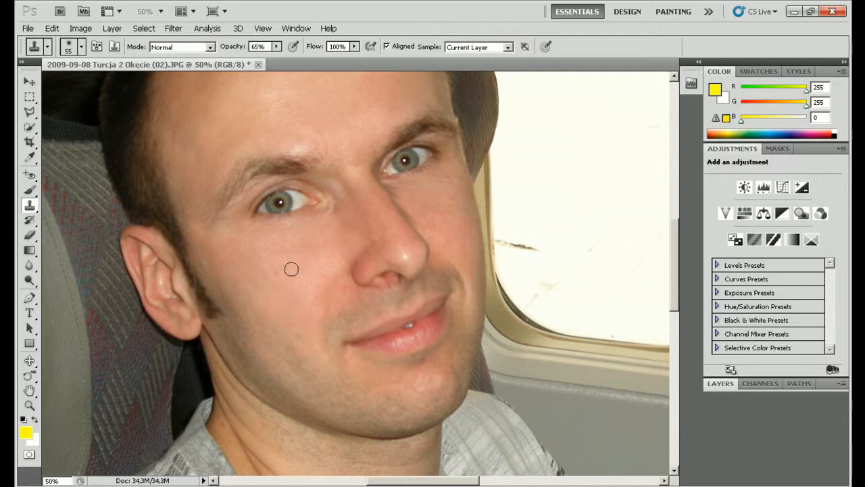
# Step: Sample skin on the other cheek, then zoom out to show the whole figure
pyautogui.keyDown('alt'); pyautogui.click(456, 228); pyautogui.keyUp('alt')
pyautogui.hotkey('ctrl', '-')
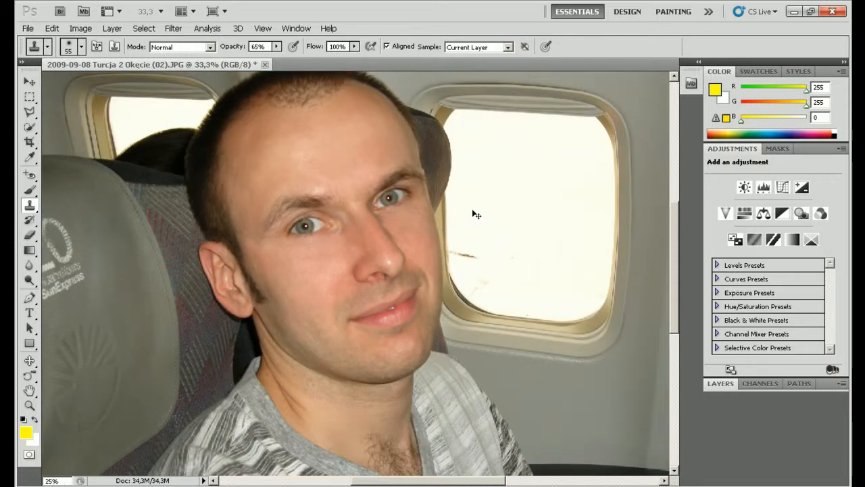
pyautogui.hotkey('ctrl', '-')
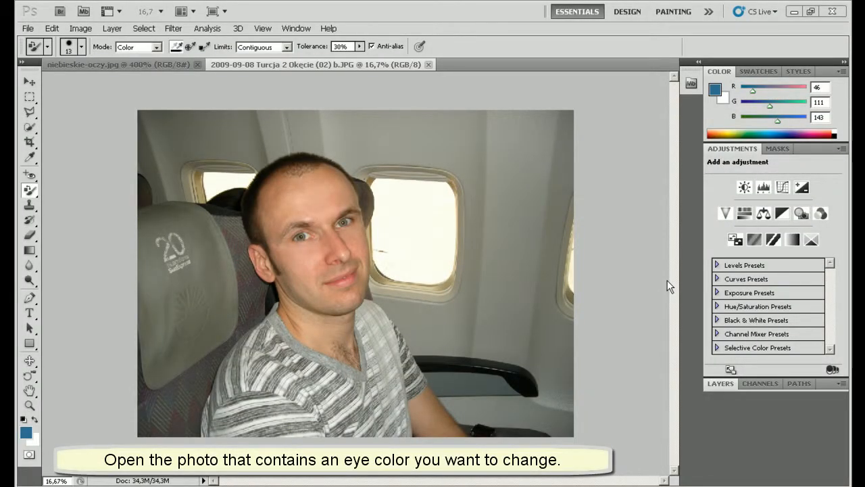
# Step: Sample the blue iris (R 44, G 104, B 138) from niebieskie-oczy.jpg with the Color Replacement Tool, then return to the man's photo
pyautogui.hotkey('ctrl', '+')
pyautogui.hotkey('ctrl', '+')
pyautogui.hotkey('ctrl', '+')
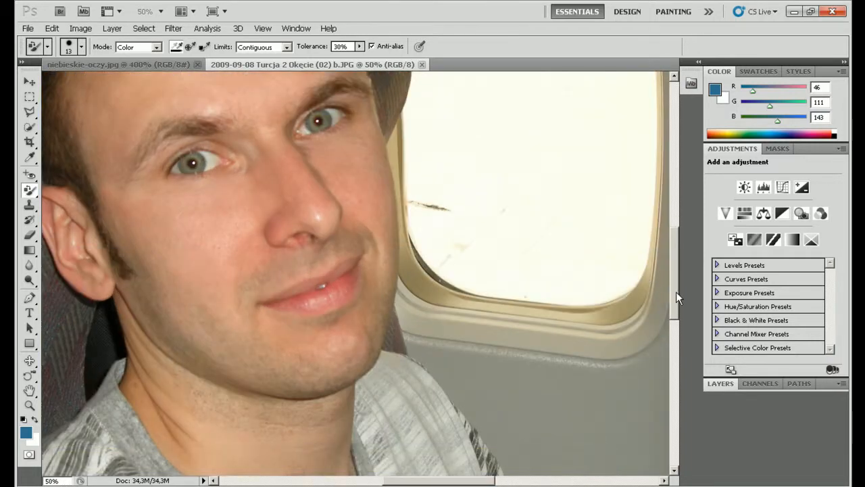
pyautogui.moveTo(675, 292); pyautogui.dragTo(675, 256)
pyautogui.moveTo(434, 484); pyautogui.dragTo(402, 484)
pyautogui.hotkey('ctrl', '+')
pyautogui.hotkey('ctrl', '+')
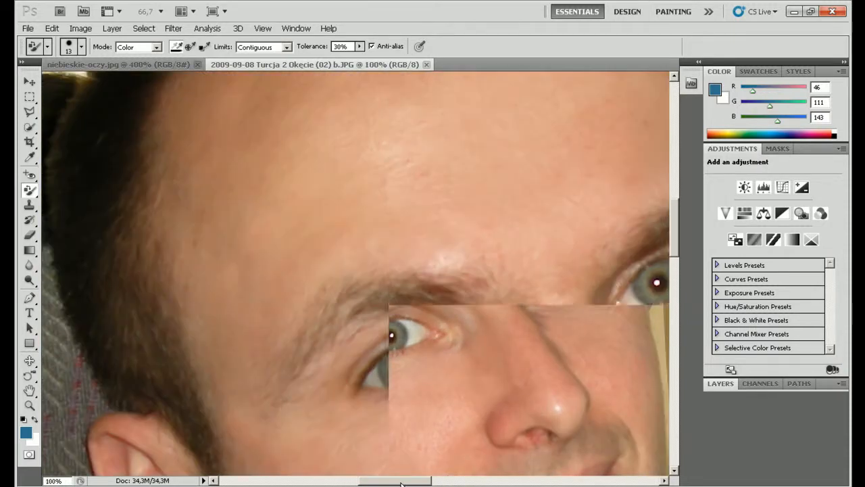
pyautogui.moveTo(380, 484); pyautogui.dragTo(391, 484)
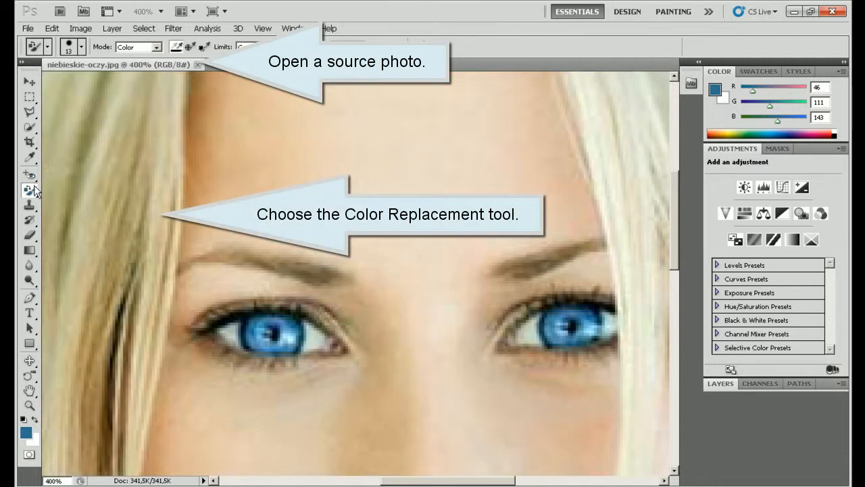
pyautogui.click(34, 189)
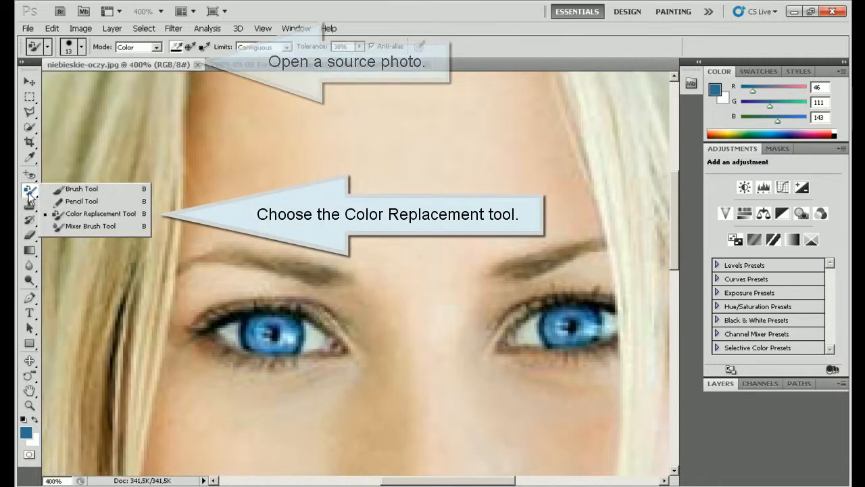
pyautogui.click(78, 215)
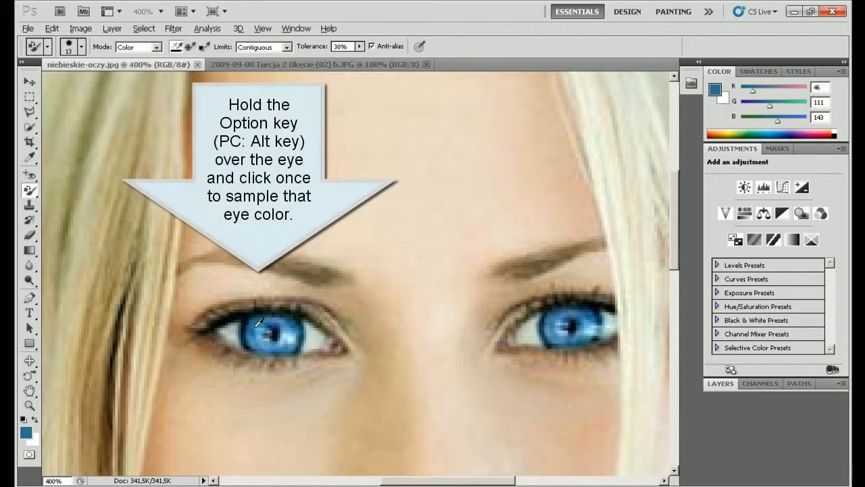
pyautogui.keyDown('alt'); pyautogui.click(253, 325); pyautogui.keyUp('alt')
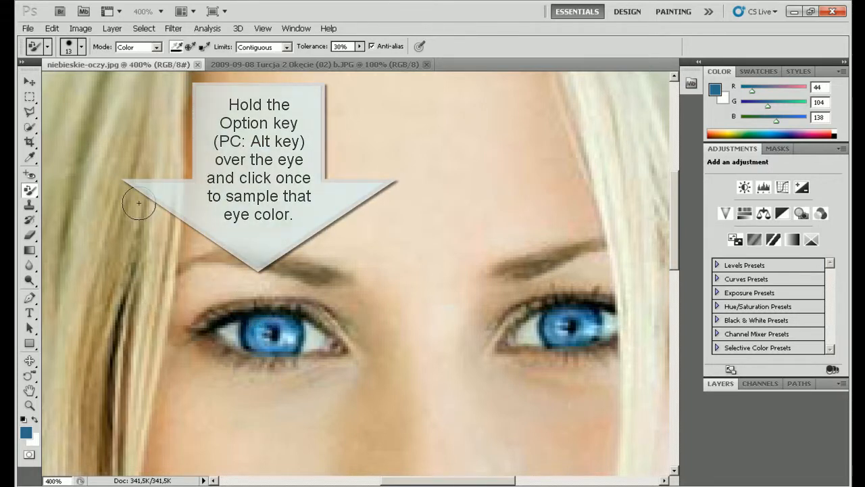
pyautogui.click(314, 64)
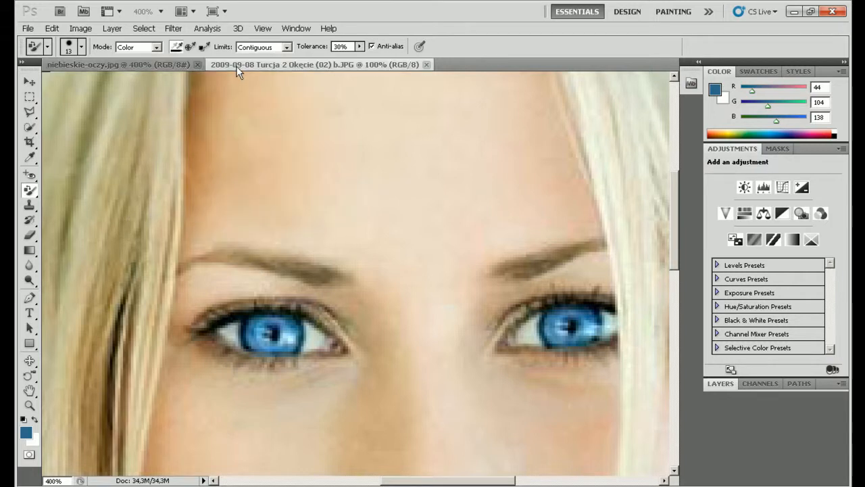
# Step: Zoom to 300% on the left eye, resize the brush, and paint blue along the iris's upper edges
pyautogui.hotkey('ctrl', '+')
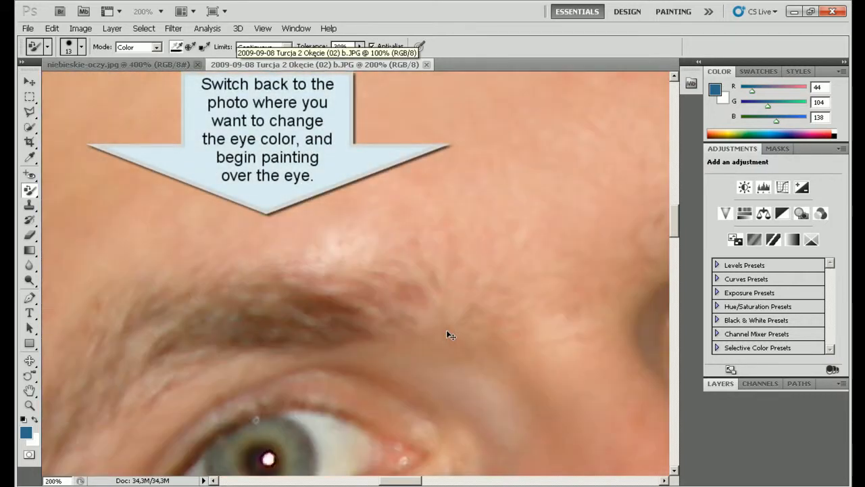
pyautogui.hotkey('ctrl', '+')
pyautogui.scroll(-5, 498, 279)
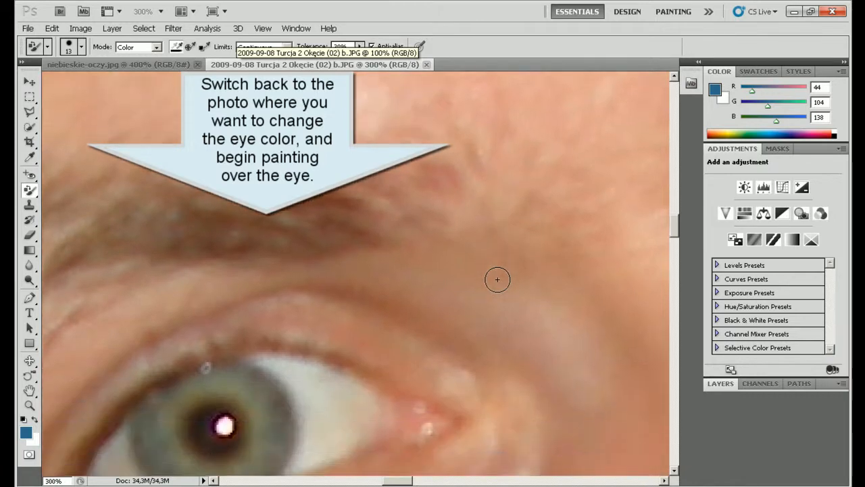
pyautogui.moveTo(268, 305)
pyautogui.mouseDown()
pyautogui.moveTo(252, 272)
pyautogui.moveTo(234, 266)
pyautogui.moveTo(229, 289)
pyautogui.moveTo(232, 275)
pyautogui.moveTo(225, 285)
pyautogui.moveTo(210, 268)
pyautogui.moveTo(200, 280)
pyautogui.moveTo(227, 305)
pyautogui.moveTo(220, 282)
pyautogui.moveTo(227, 296)
pyautogui.moveTo(237, 275)
pyautogui.moveTo(220, 301)
pyautogui.moveTo(225, 281)
pyautogui.moveTo(203, 289)
pyautogui.moveTo(216, 312)
pyautogui.moveTo(243, 302)
pyautogui.moveTo(230, 319)
pyautogui.moveTo(199, 310)
pyautogui.moveTo(229, 332)
pyautogui.moveTo(202, 319)
pyautogui.moveTo(188, 299)
pyautogui.moveTo(208, 263)
pyautogui.moveTo(192, 271)
pyautogui.moveTo(188, 294)
pyautogui.moveTo(216, 298)
pyautogui.moveTo(230, 289)
pyautogui.moveTo(224, 325)
pyautogui.moveTo(215, 329)
pyautogui.moveTo(236, 326)
pyautogui.moveTo(251, 305)
pyautogui.moveTo(250, 289)
pyautogui.moveTo(243, 314)
pyautogui.moveTo(198, 337)
pyautogui.moveTo(177, 314)
pyautogui.moveTo(196, 310)
pyautogui.moveTo(254, 328)
pyautogui.moveTo(243, 334)
pyautogui.moveTo(265, 311)
pyautogui.moveTo(271, 283)
pyautogui.moveTo(250, 258)
pyautogui.moveTo(218, 249)
pyautogui.moveTo(182, 269)
pyautogui.moveTo(173, 320)
pyautogui.moveTo(167, 291)
pyautogui.moveTo(180, 258)
pyautogui.moveTo(164, 269)
pyautogui.moveTo(149, 305)
pyautogui.moveTo(177, 325)
pyautogui.moveTo(168, 340)
pyautogui.moveTo(150, 304)
pyautogui.moveTo(191, 268)
pyautogui.moveTo(190, 254)
pyautogui.moveTo(165, 279)
pyautogui.moveTo(232, 264)
pyautogui.moveTo(204, 329)
pyautogui.moveTo(178, 315)
pyautogui.moveTo(193, 342)
pyautogui.moveTo(269, 323)
pyautogui.moveTo(279, 282)
pyautogui.moveTo(257, 248)
pyautogui.mouseUp()
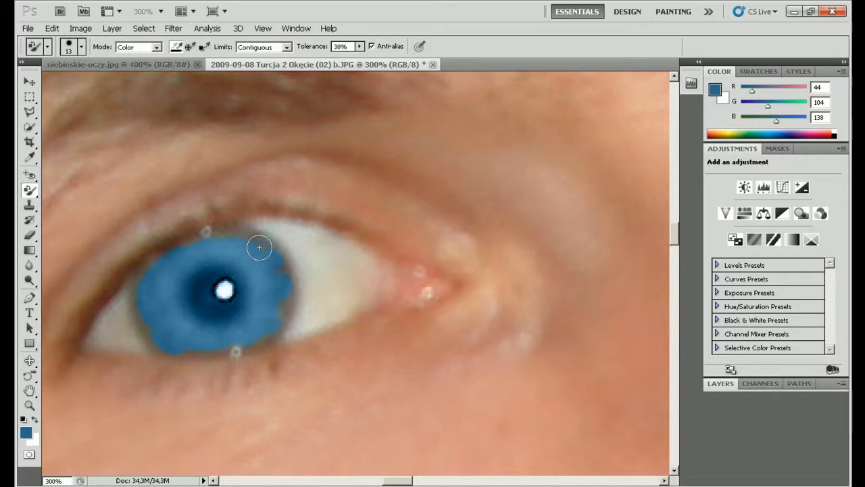
pyautogui.click(81, 47)
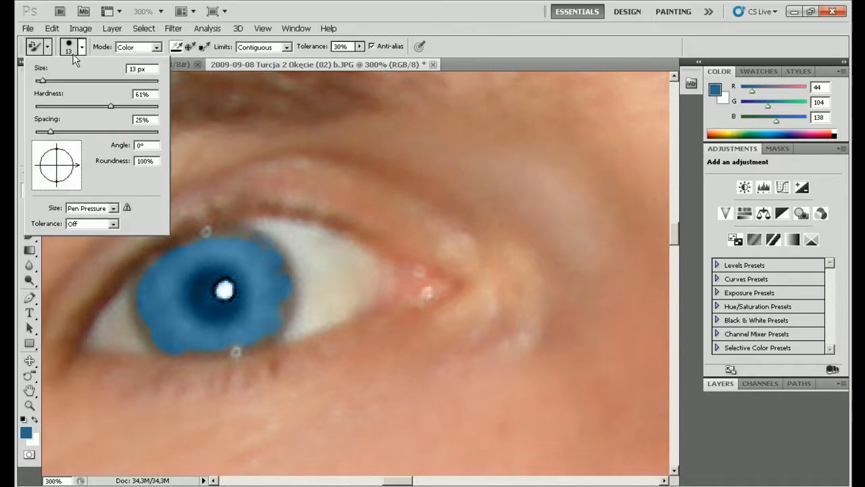
pyautogui.moveTo(43, 79); pyautogui.dragTo(43, 81)
pyautogui.moveTo(246, 235)
pyautogui.mouseDown()
pyautogui.moveTo(280, 265)
pyautogui.moveTo(281, 292)
pyautogui.moveTo(284, 262)
pyautogui.moveTo(235, 237)
pyautogui.moveTo(187, 249)
pyautogui.mouseUp()
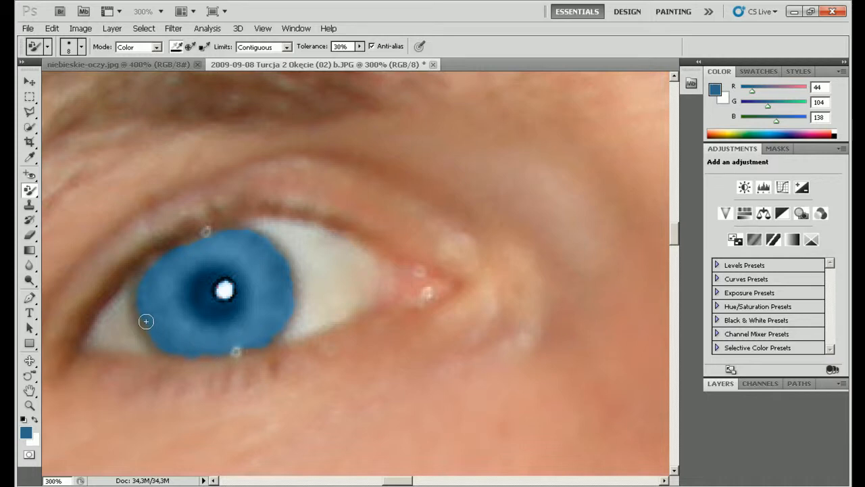
pyautogui.moveTo(144, 278); pyautogui.dragTo(138, 282)
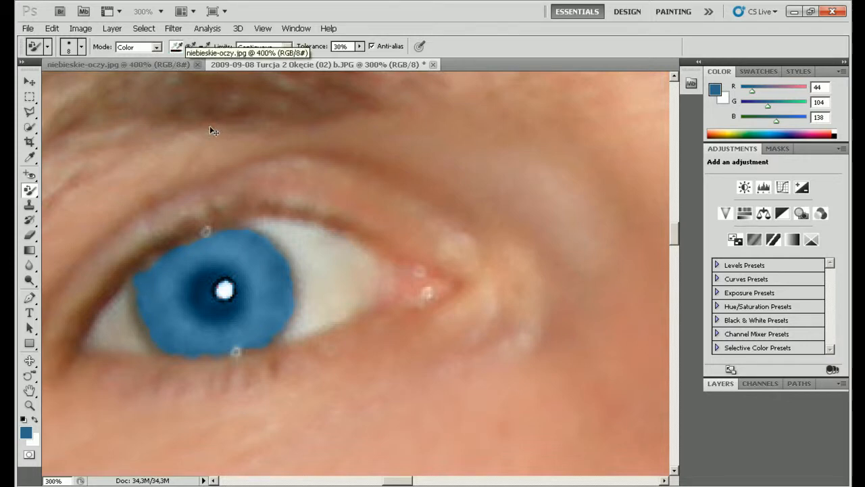
pyautogui.hotkey('ctrl', '+')
pyautogui.hotkey('ctrl', '+')
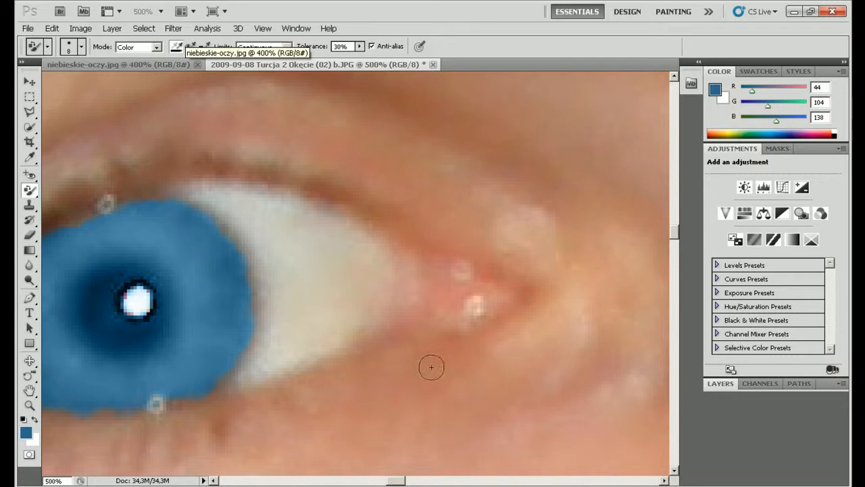
pyautogui.moveTo(396, 480); pyautogui.dragTo(390, 481)
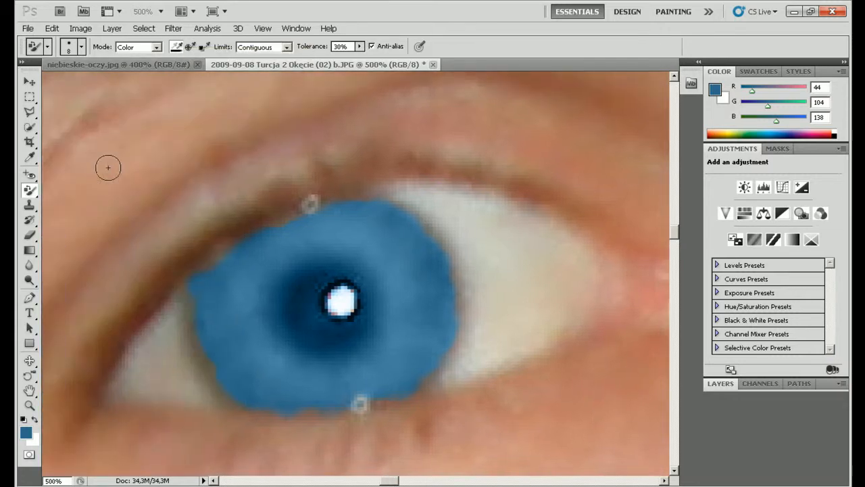
pyautogui.click(83, 46)
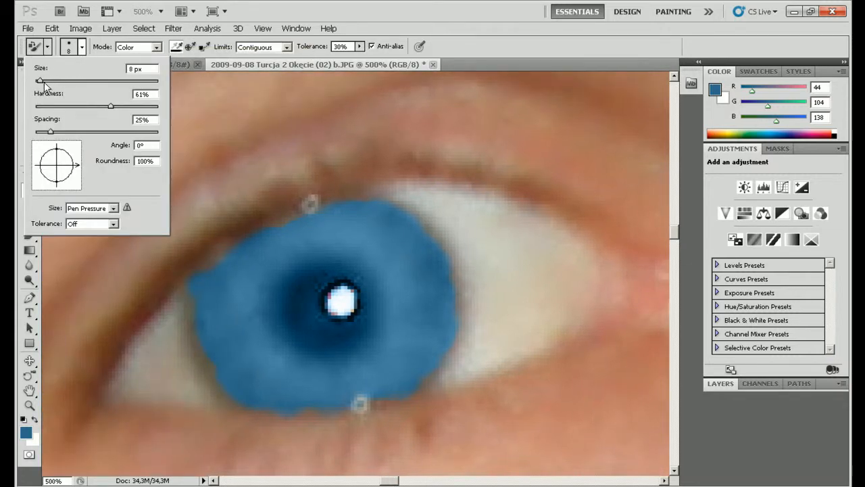
# Step: Shrink the brush to 4 px, touch up the iris's lower rim in blue, and zoom out to the whole face
pyautogui.moveTo(44, 82); pyautogui.dragTo(38, 80)
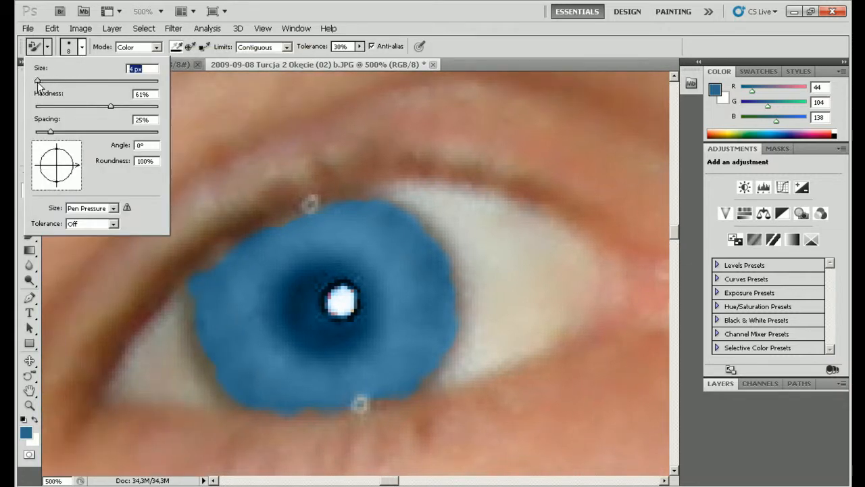
pyautogui.click(195, 302)
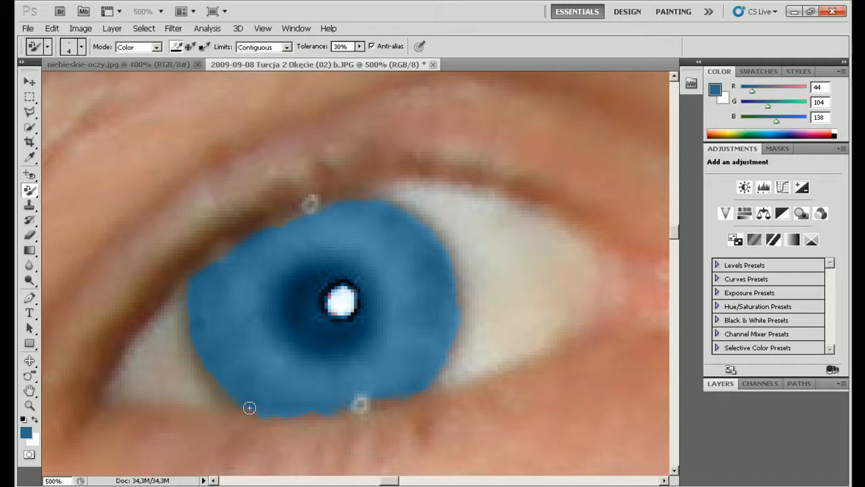
pyautogui.hotkey('ctrl', '-')
pyautogui.hotkey('ctrl', '-')
pyautogui.hotkey('ctrl', '-')
pyautogui.hotkey('ctrl', '-')
pyautogui.hotkey('ctrl', '-')
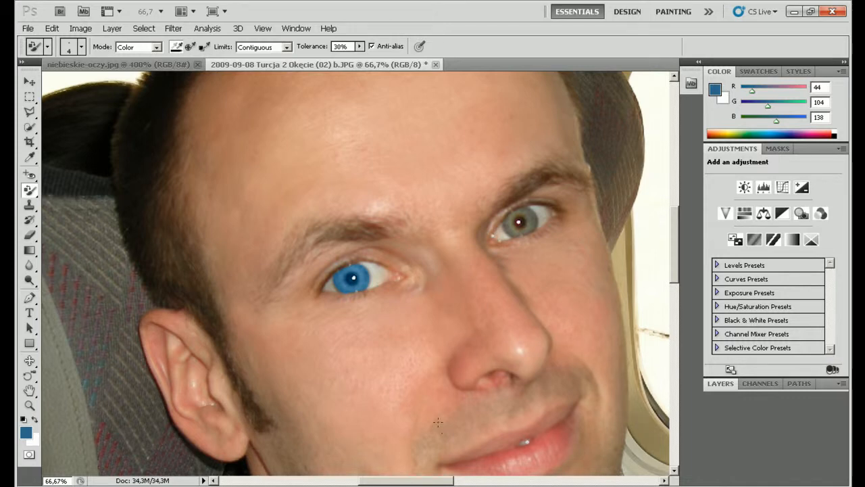
# Step: Zoom to 300% on the second eye and paint its iris blue with a 16 px brush
pyautogui.moveTo(412, 483); pyautogui.dragTo(435, 482)
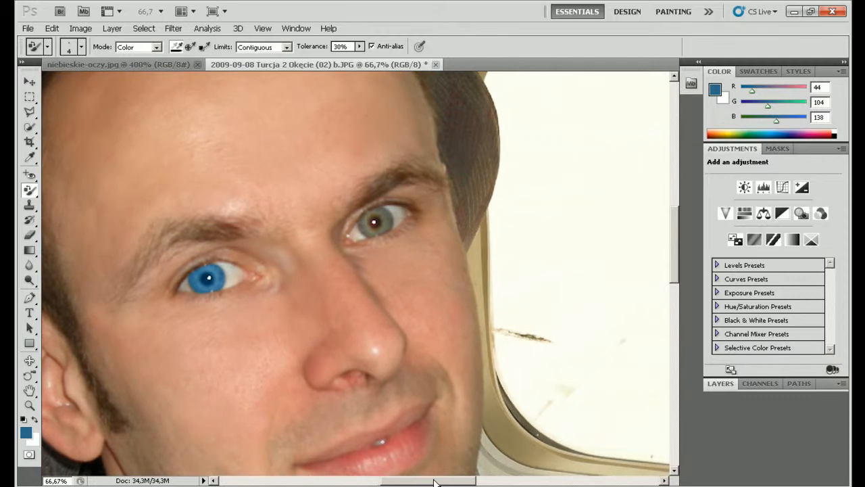
pyautogui.hotkey('ctrl', '+')
pyautogui.hotkey('ctrl', '+')
pyautogui.hotkey('ctrl', '+')
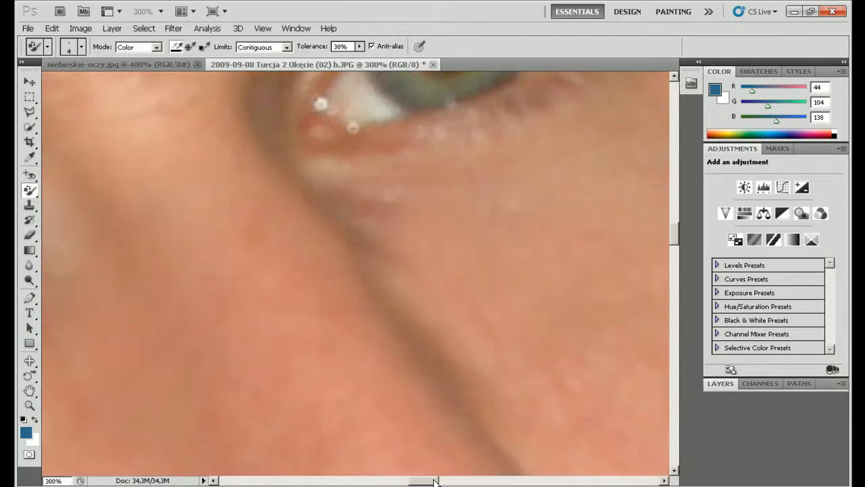
pyautogui.moveTo(671, 240); pyautogui.dragTo(672, 219)
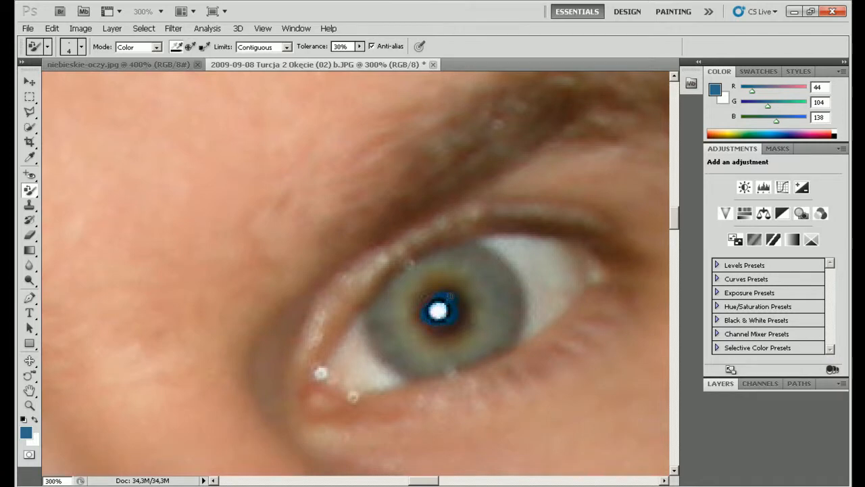
pyautogui.click(79, 48)
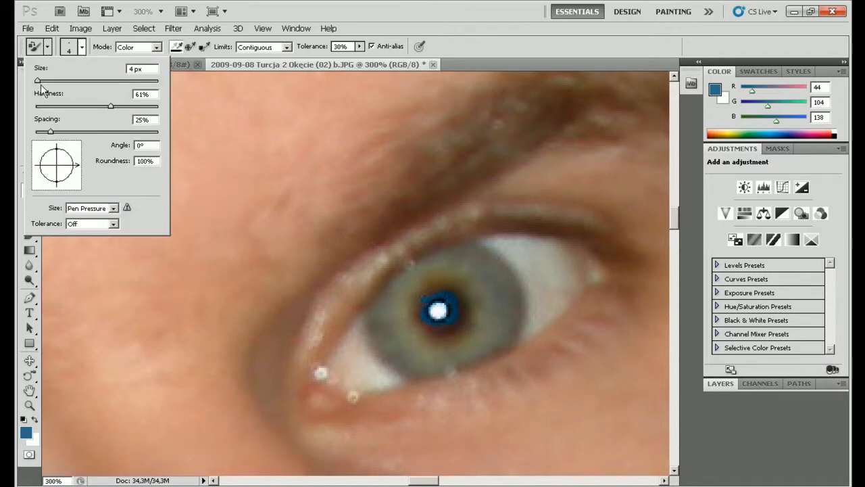
pyautogui.moveTo(39, 82); pyautogui.dragTo(44, 82)
pyautogui.moveTo(452, 294)
pyautogui.mouseDown()
pyautogui.moveTo(427, 297)
pyautogui.moveTo(441, 311)
pyautogui.moveTo(460, 296)
pyautogui.moveTo(464, 328)
pyautogui.moveTo(446, 331)
pyautogui.moveTo(470, 301)
pyautogui.moveTo(431, 309)
pyautogui.moveTo(432, 333)
pyautogui.moveTo(421, 303)
pyautogui.moveTo(442, 310)
pyautogui.moveTo(422, 336)
pyautogui.moveTo(475, 322)
pyautogui.moveTo(483, 294)
pyautogui.moveTo(459, 302)
pyautogui.moveTo(469, 274)
pyautogui.moveTo(442, 277)
pyautogui.moveTo(429, 292)
pyautogui.moveTo(438, 276)
pyautogui.moveTo(403, 312)
pyautogui.moveTo(443, 322)
pyautogui.moveTo(429, 274)
pyautogui.moveTo(415, 291)
pyautogui.moveTo(404, 336)
pyautogui.moveTo(424, 347)
pyautogui.moveTo(495, 332)
pyautogui.moveTo(473, 319)
pyautogui.moveTo(434, 356)
pyautogui.moveTo(470, 321)
pyautogui.moveTo(469, 332)
pyautogui.moveTo(501, 314)
pyautogui.moveTo(494, 281)
pyautogui.mouseUp()
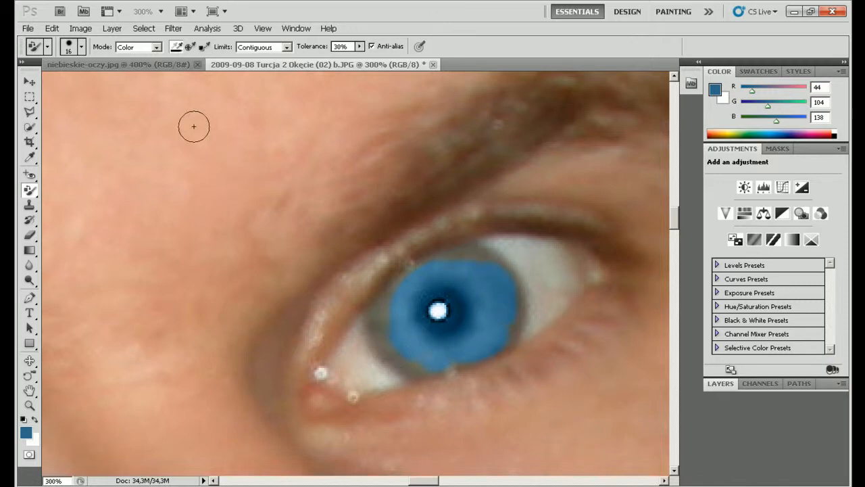
# Step: Paint the grey lower-left edge of the iris blue with an 11 px brush
pyautogui.click(81, 47)
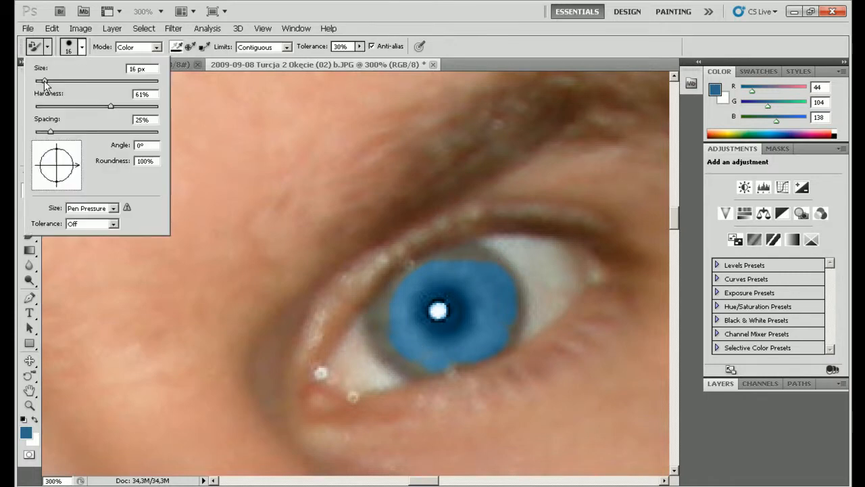
pyautogui.moveTo(45, 81); pyautogui.dragTo(42, 82)
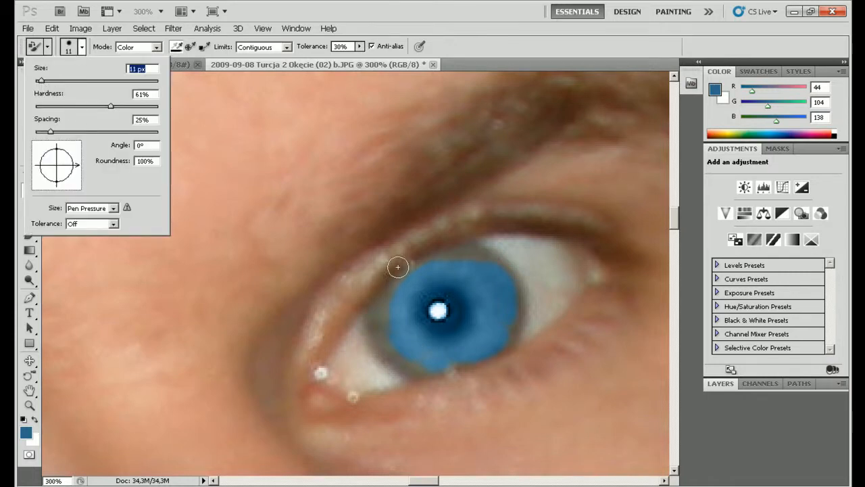
pyautogui.click(470, 257)
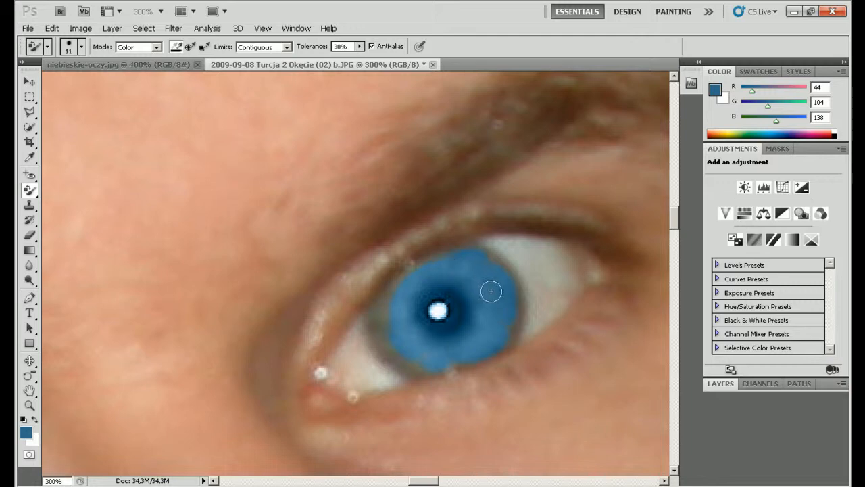
pyautogui.moveTo(416, 363)
pyautogui.mouseDown()
pyautogui.moveTo(433, 347)
pyautogui.moveTo(398, 359)
pyautogui.moveTo(413, 359)
pyautogui.moveTo(387, 332)
pyautogui.moveTo(385, 309)
pyautogui.moveTo(379, 319)
pyautogui.moveTo(386, 327)
pyautogui.moveTo(392, 298)
pyautogui.mouseUp()
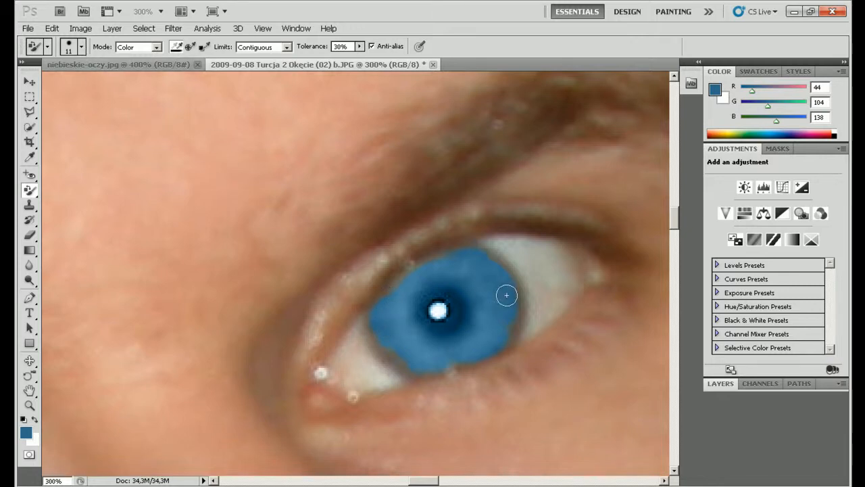
# Step: Zoom in to 500% and set the brush size to 4 px
pyautogui.hotkey('ctrl', '+')
pyautogui.hotkey('ctrl', '+')
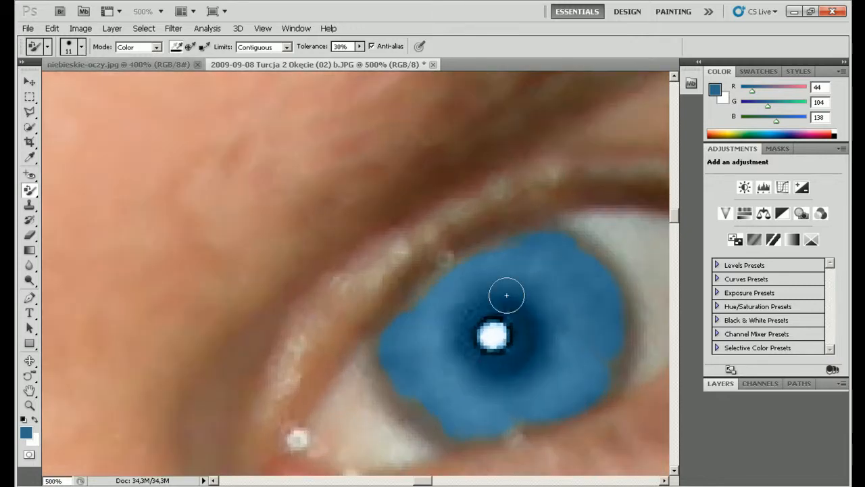
pyautogui.click(80, 46)
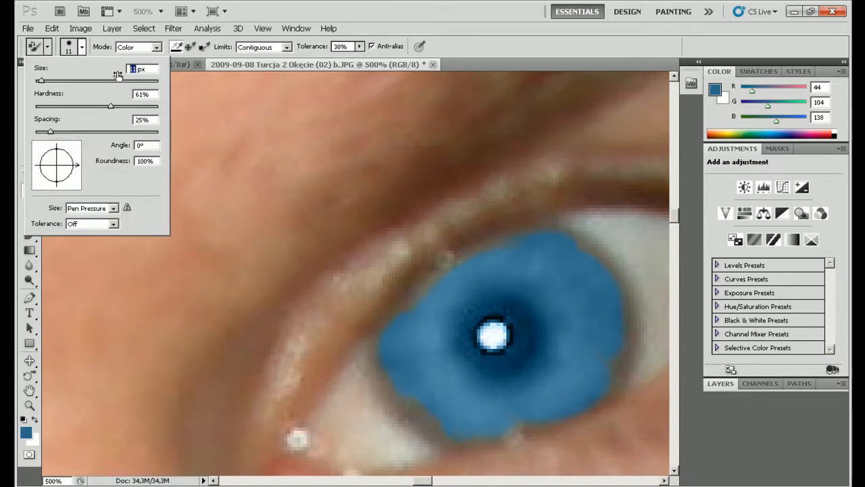
pyautogui.write('4')
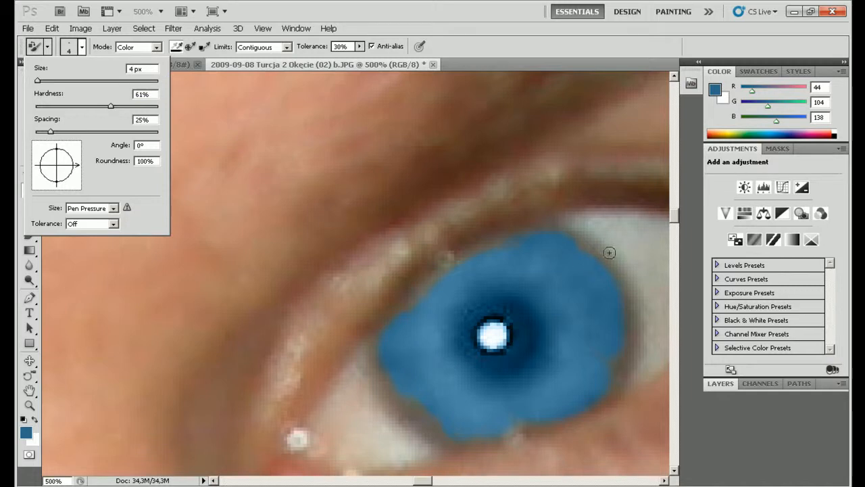
pyautogui.press('Return')
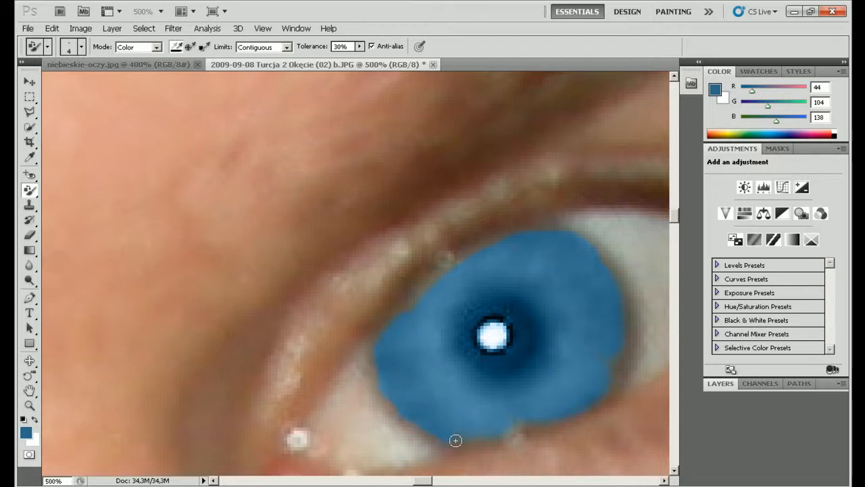
# Step: Paint blue along the lower, lower-right and left rim of the second iris
pyautogui.moveTo(455, 440); pyautogui.dragTo(496, 427)
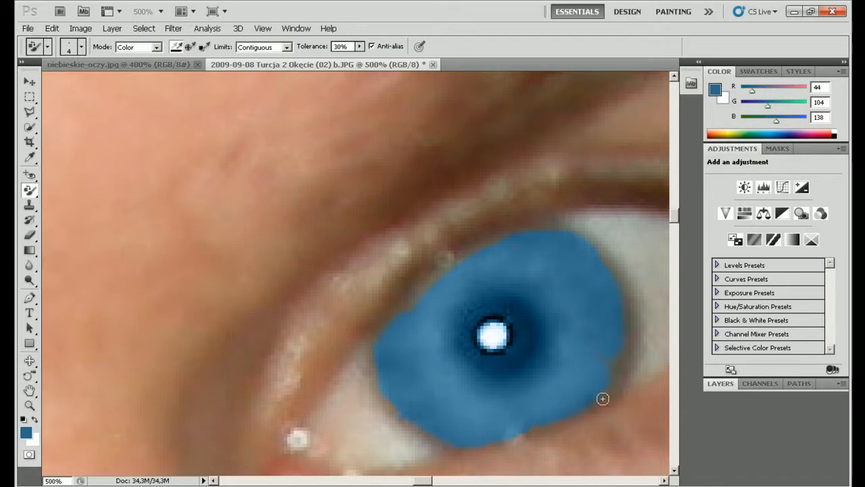
pyautogui.moveTo(615, 383); pyautogui.dragTo(619, 354)
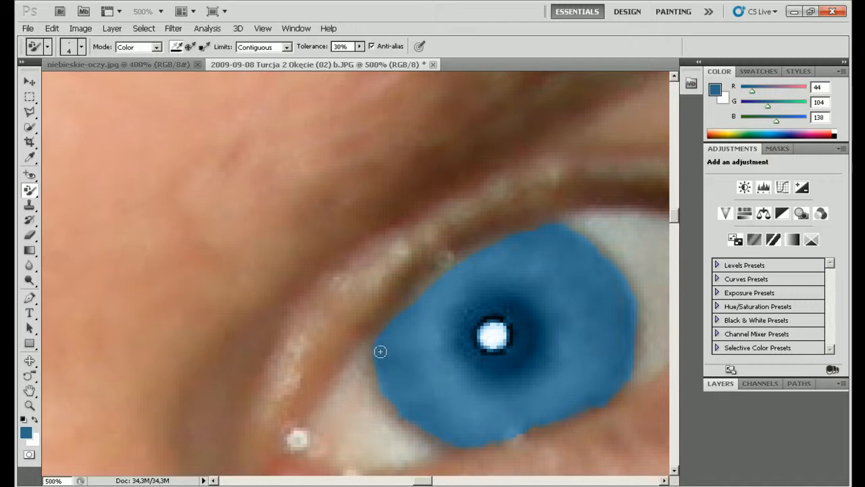
pyautogui.moveTo(381, 350); pyautogui.dragTo(378, 360)
# Step: Zoom out to 16.7% so the whole photo with both blue eyes fits the window
pyautogui.hotkey('ctrl', '0')
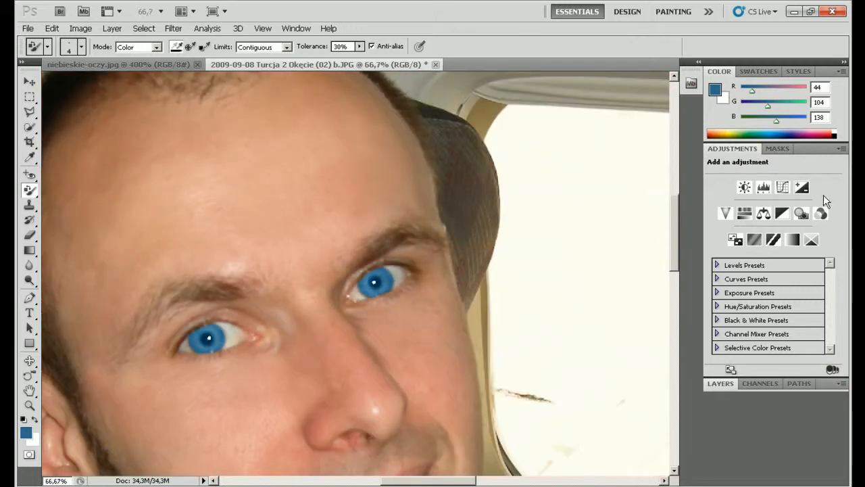
pyautogui.hotkey('ctrl', '-')
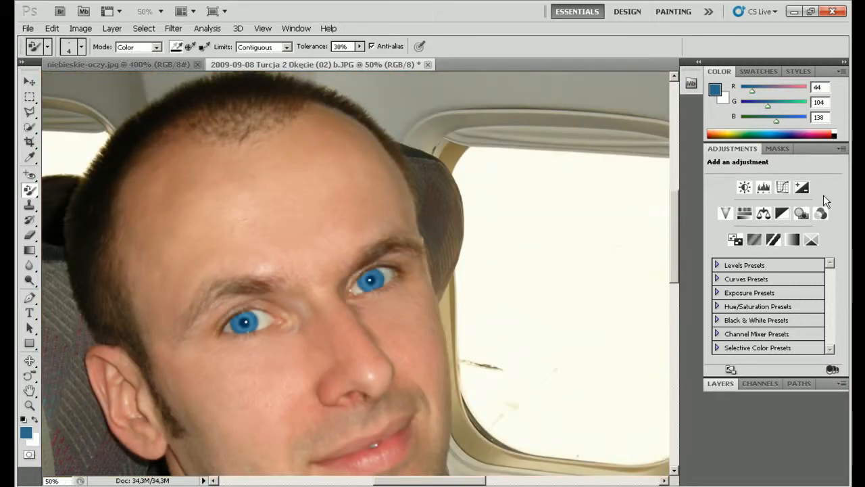
pyautogui.hotkey('ctrl', '-')
pyautogui.hotkey('ctrl', '-')
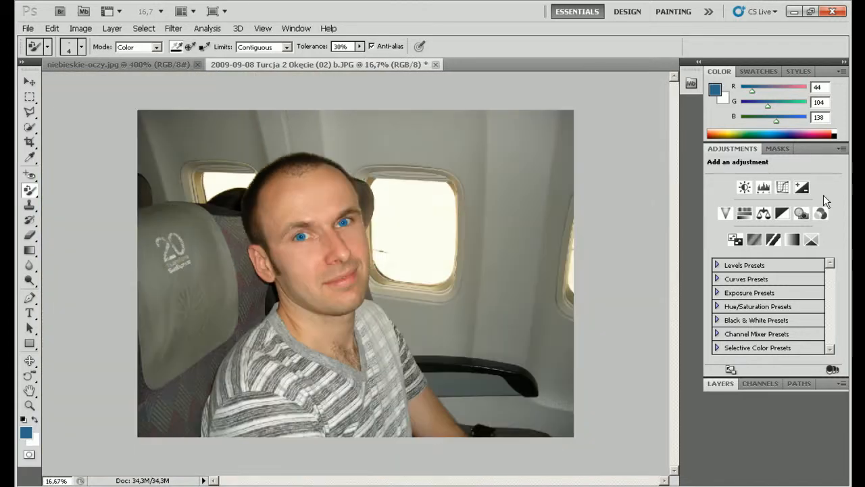